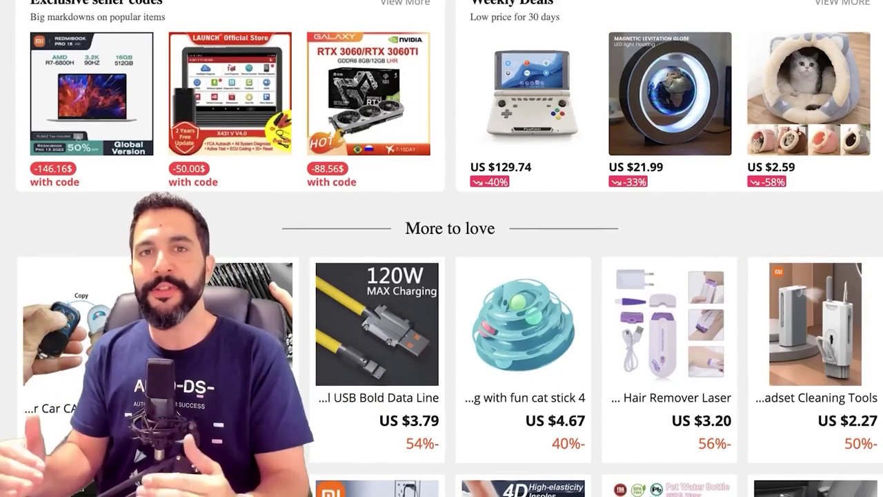
scroll(441, 249, down, 1)
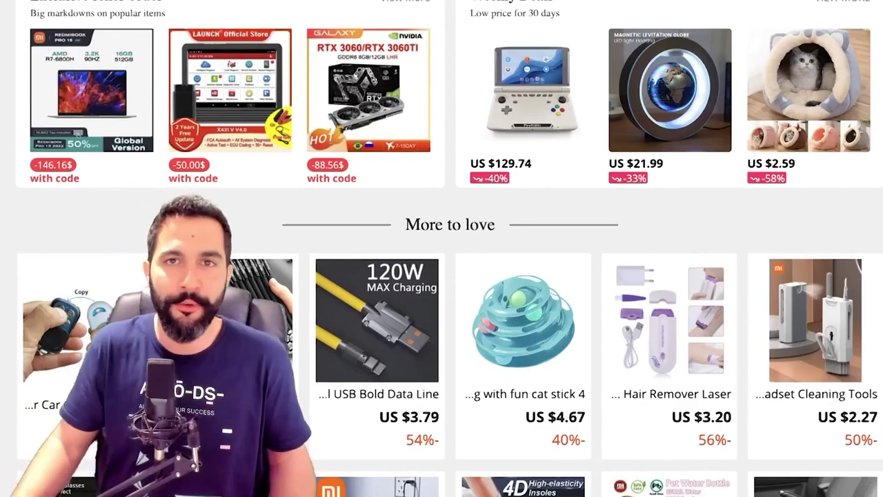
scroll(814, 207, down, 2)
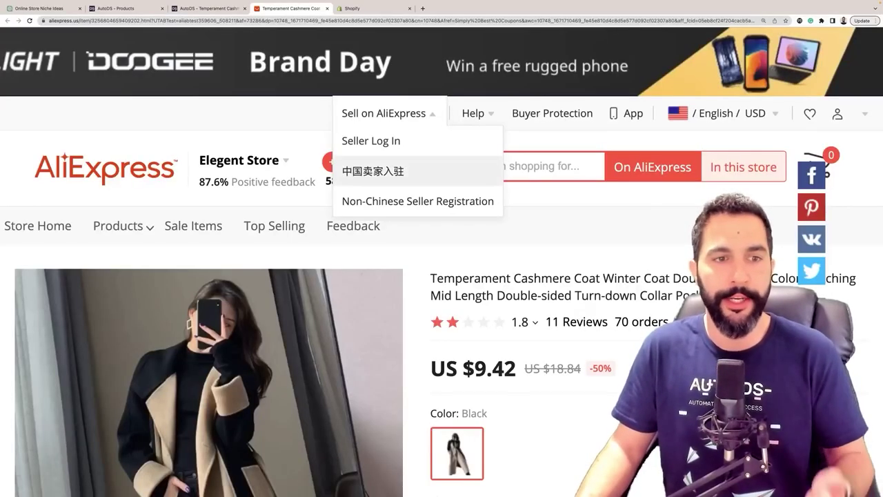
Step: Examine the cashmere coat's AliExpress product page, reading the shipping details and the wording of the supplier's description
scroll(442, 255, down, 4)
scroll(442, 263, down, 13)
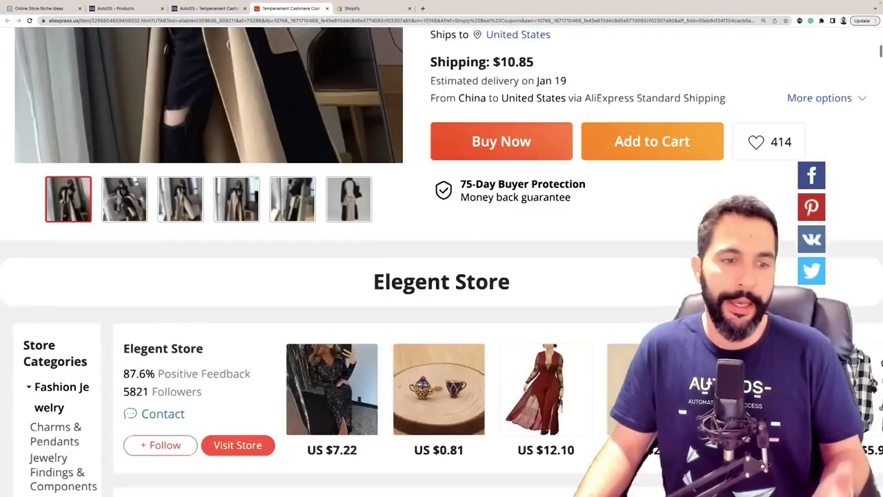
scroll(441, 276, down, 1)
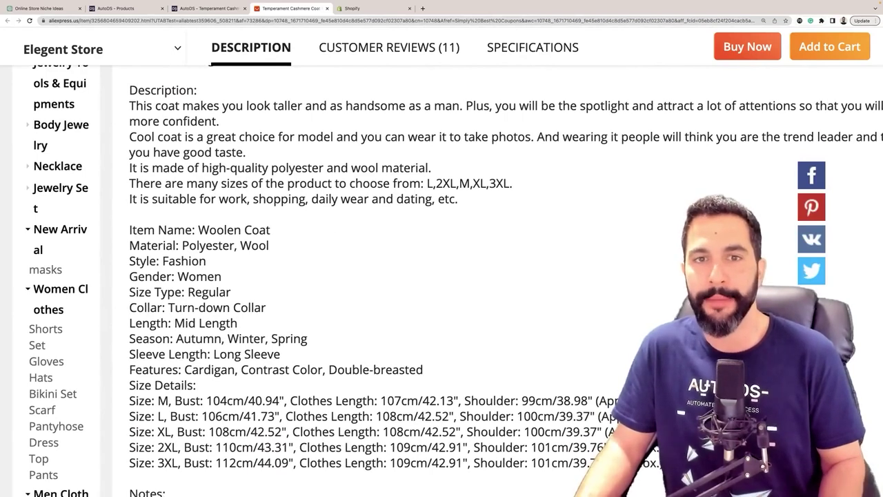
scroll(290, 276, right, 1)
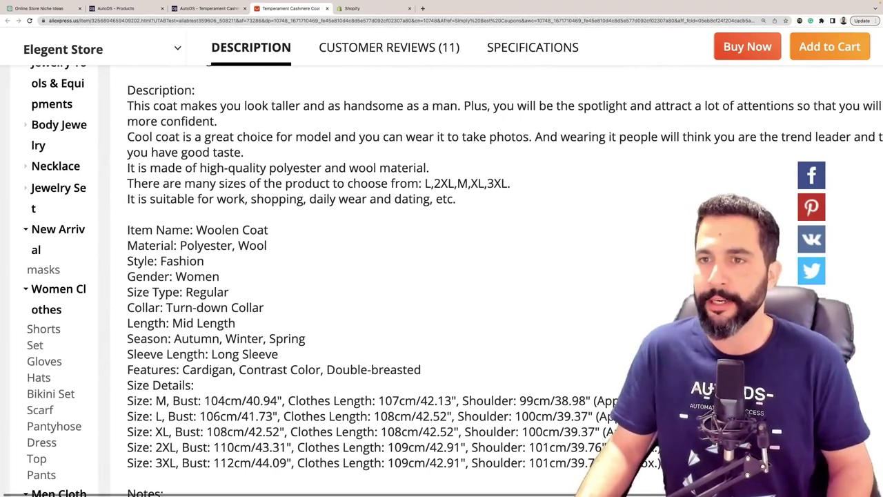
scroll(442, 276, right, 1)
double_click(730, 105)
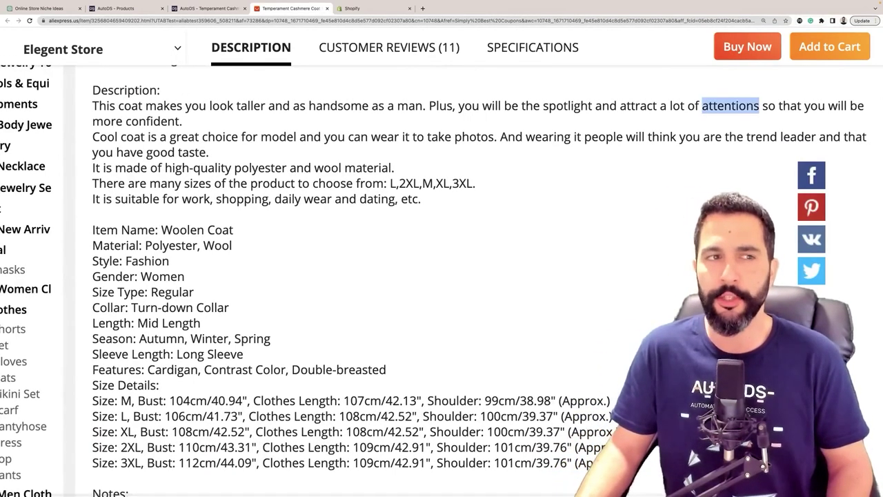
scroll(441, 276, up, 1)
scroll(442, 276, up, 4)
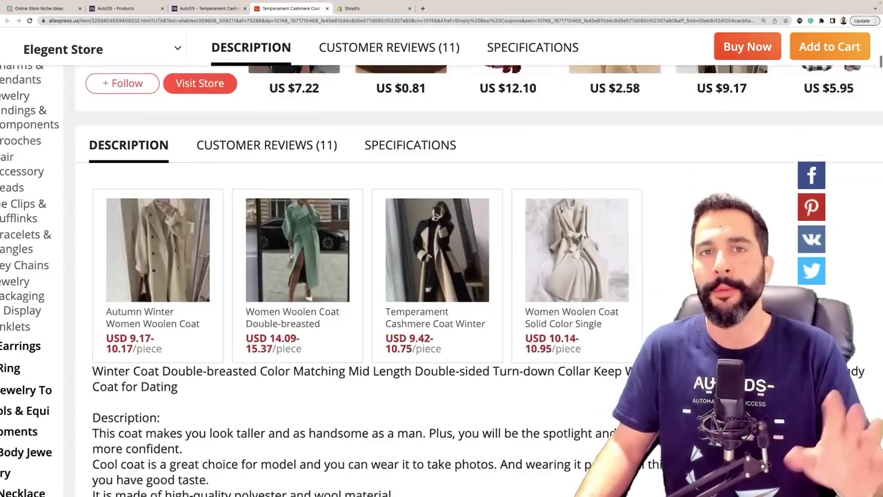
scroll(441, 276, down, 3)
Step: Copy the full product title of the cashmere coat from the AliExpress page
scroll(441, 276, up, 15)
scroll(423, 261, down, 2)
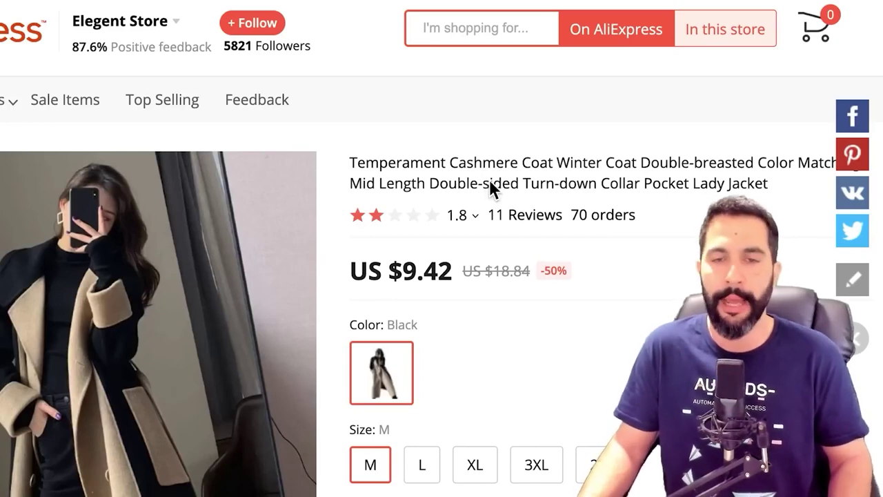
drag(768, 182, 762, 183)
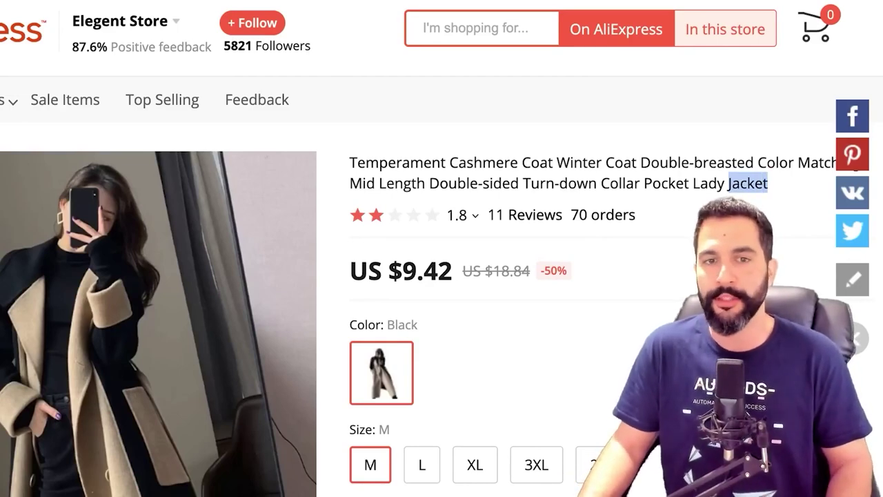
drag(729, 183, 350, 162)
right_click(362, 162)
click(378, 186)
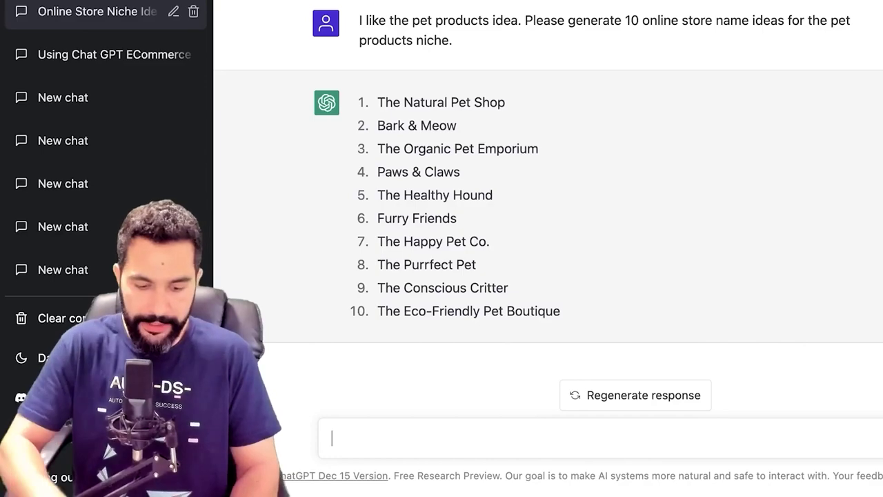
Step: In ChatGPT, send the prompt "rewrite this product title:" followed by the copied coat title on a new line
text(rewrite thi)
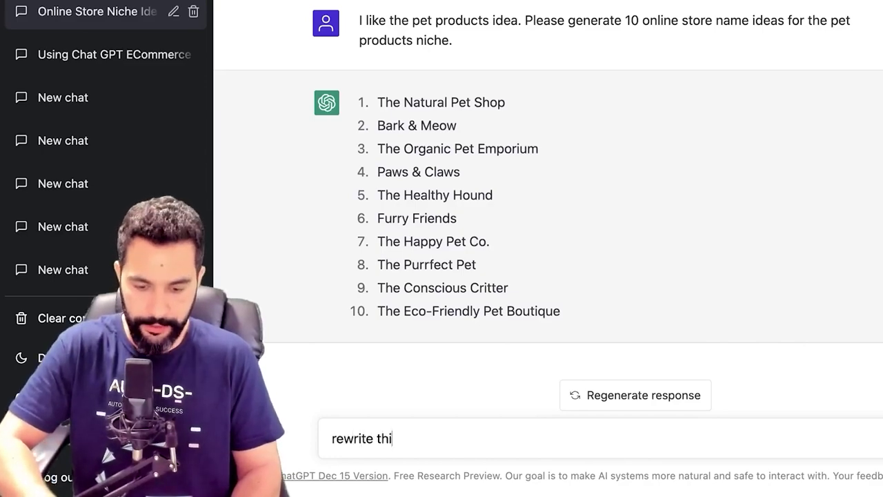
text(s product title:)
key(shift+Return)
key(ctrl+v)
key(Return)
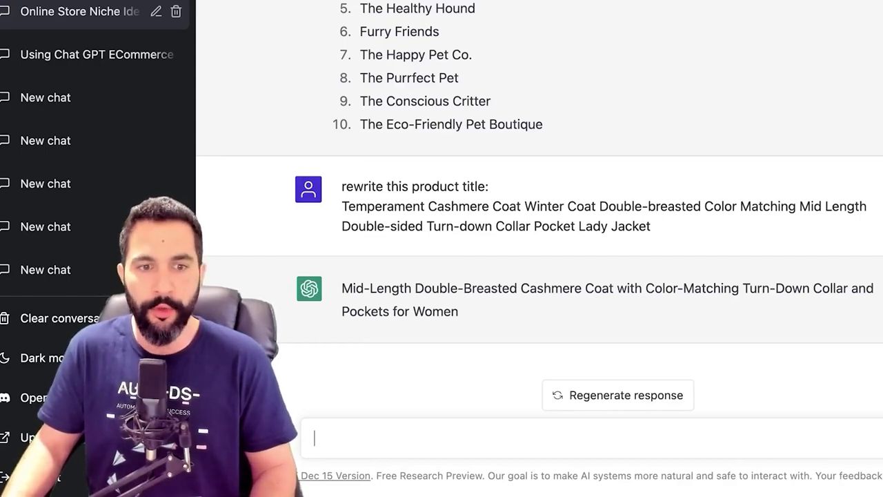
Step: Copy ChatGPT's rewritten title, replace the coat's product title with it in AutoDS, and save the product
drag(458, 311, 341, 288)
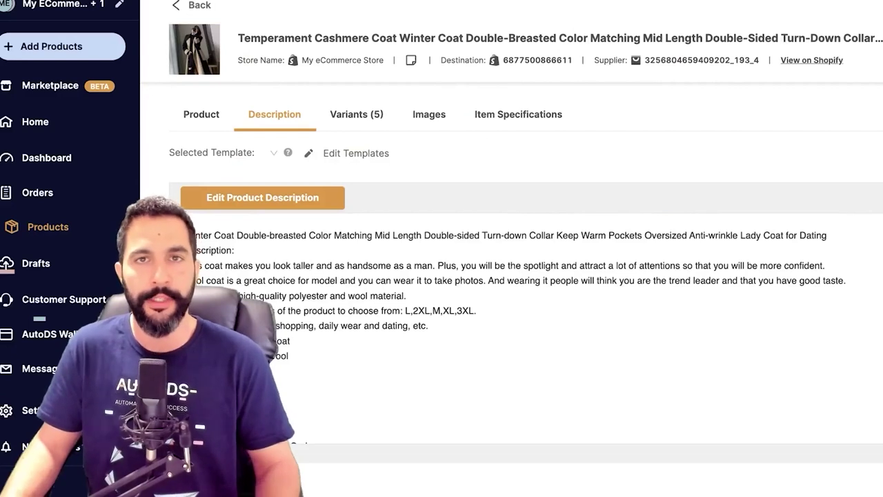
click(201, 113)
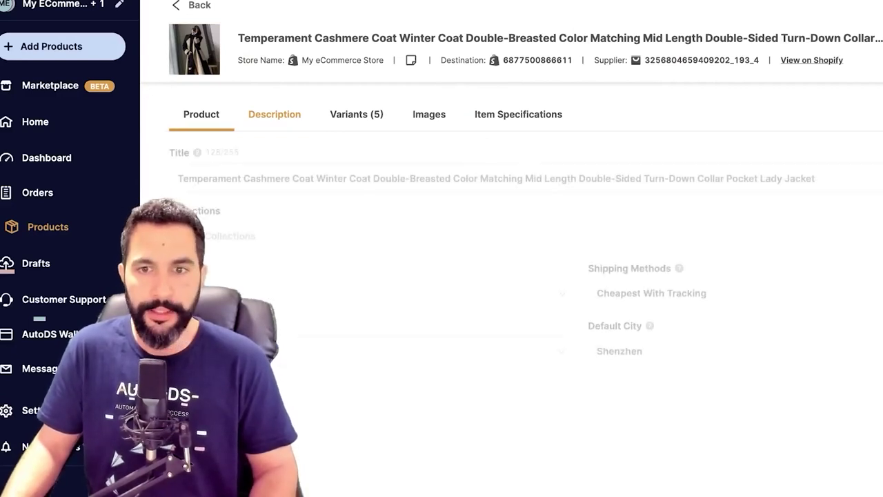
click(664, 178)
key(ctrl+a)
key(ctrl+v)
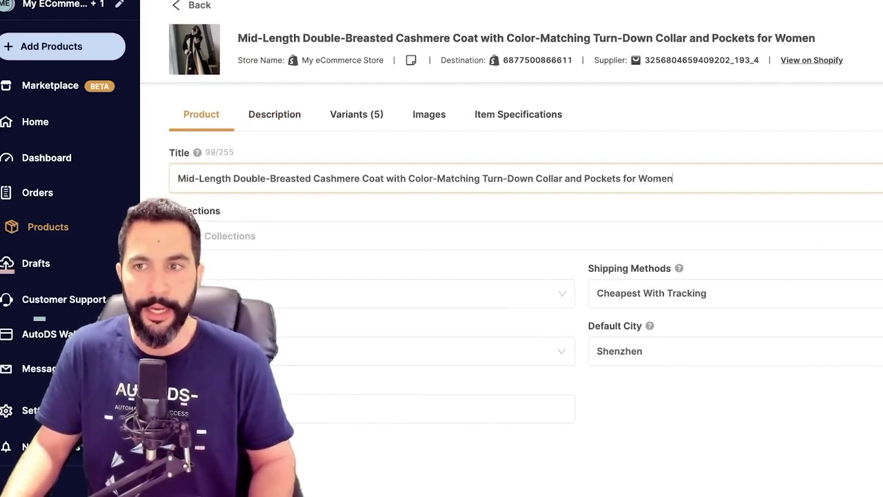
click(848, 49)
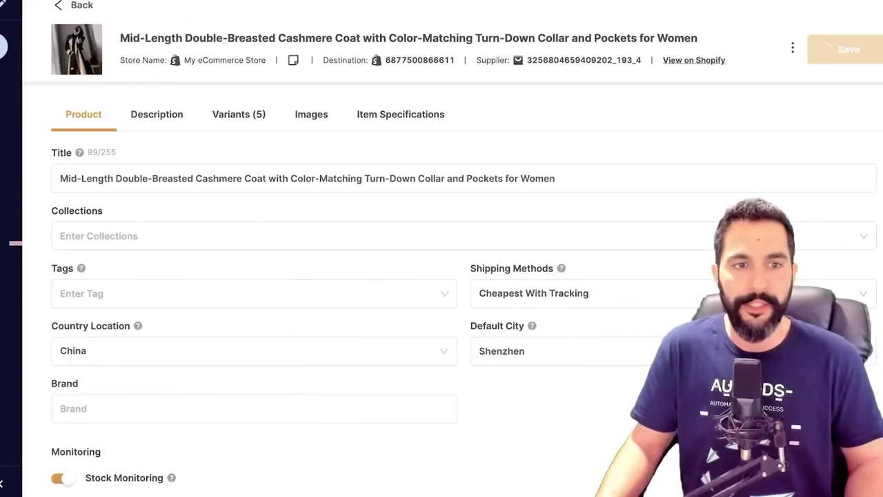
Step: Examine the coat's product description in AutoDS, from the introductory text through the item attributes, size details and package contents
scroll(585, 310, down, 1)
click(274, 114)
scroll(384, 328, up, 1)
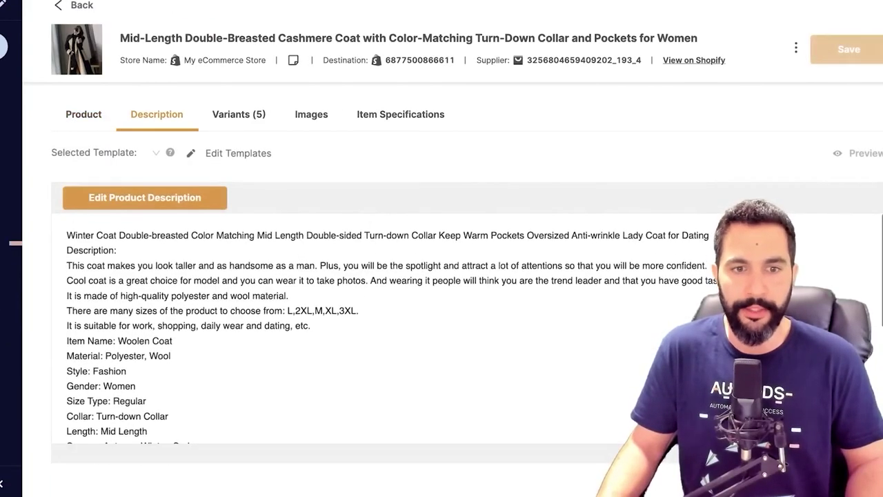
drag(67, 236, 345, 311)
click(345, 310)
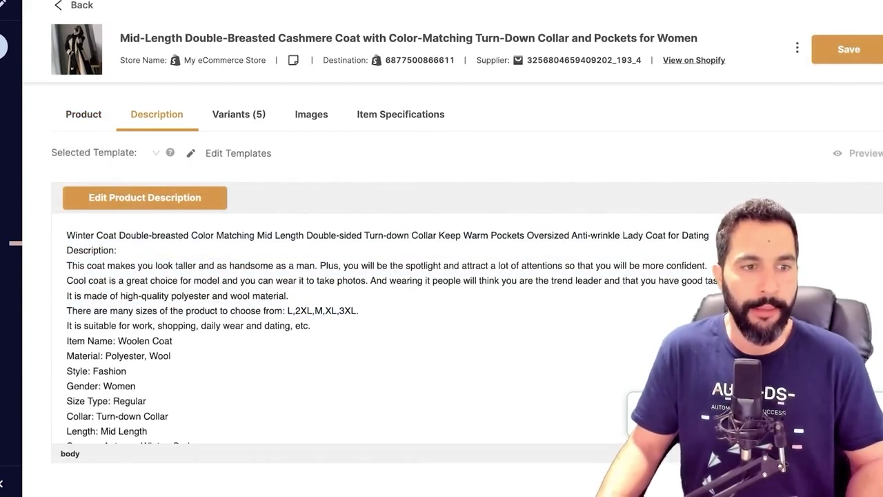
drag(67, 236, 169, 295)
scroll(168, 296, down, 4)
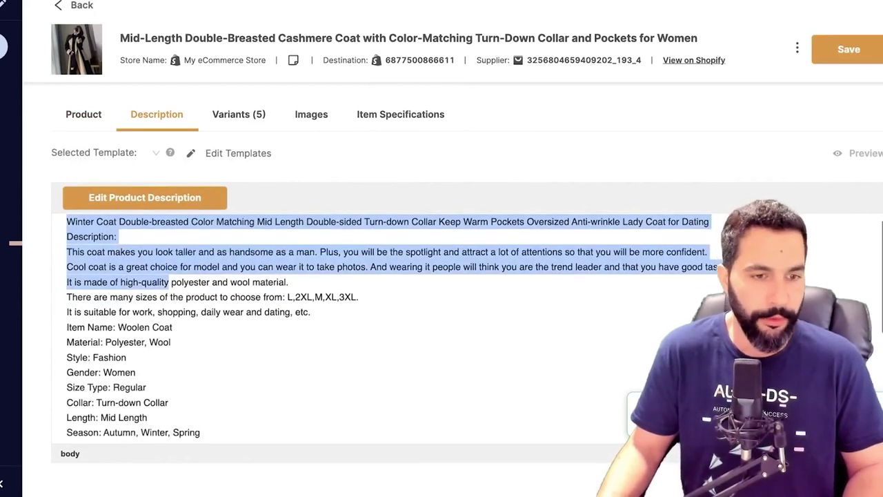
scroll(384, 327, up, 4)
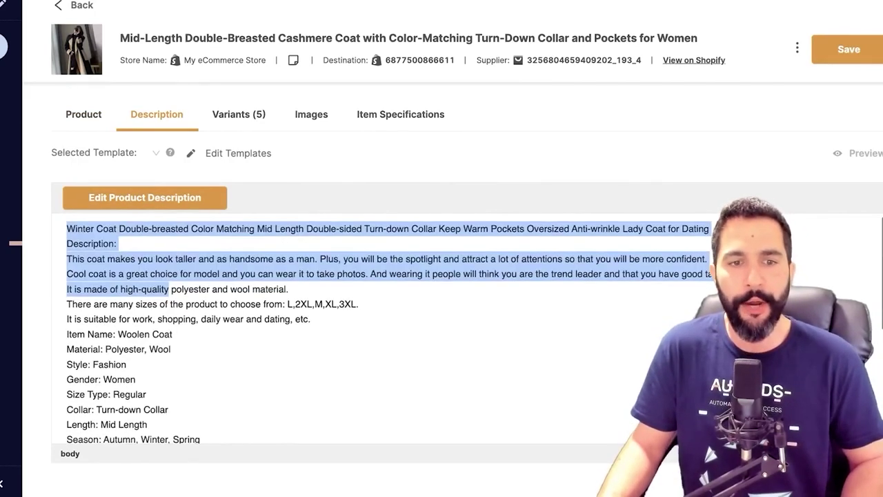
scroll(383, 328, down, 1)
scroll(345, 331, down, 2)
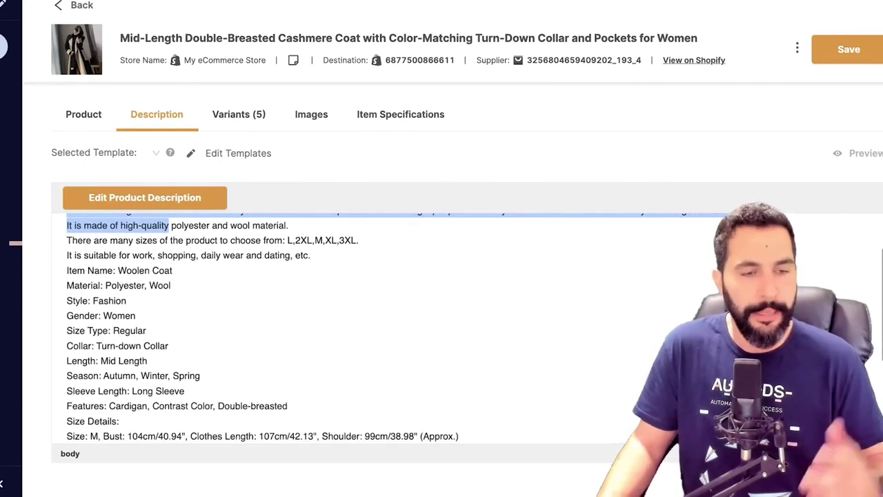
scroll(264, 328, down, 3)
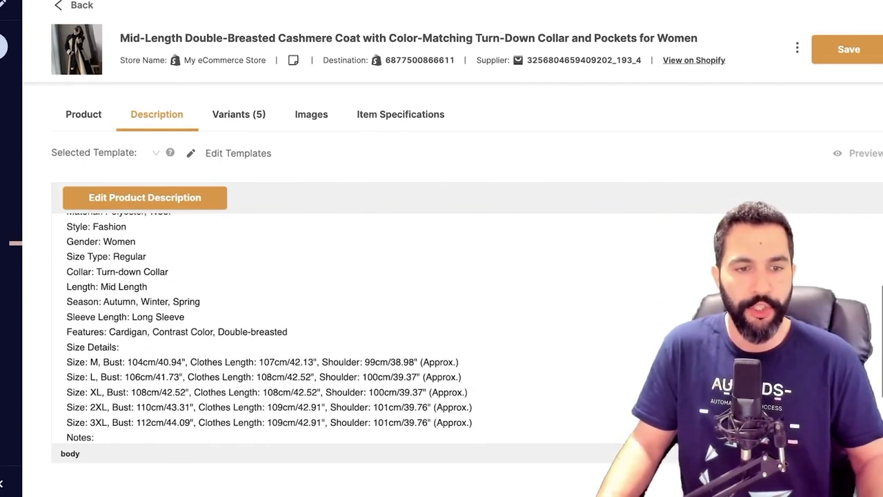
drag(67, 220, 147, 280)
scroll(269, 328, down, 1)
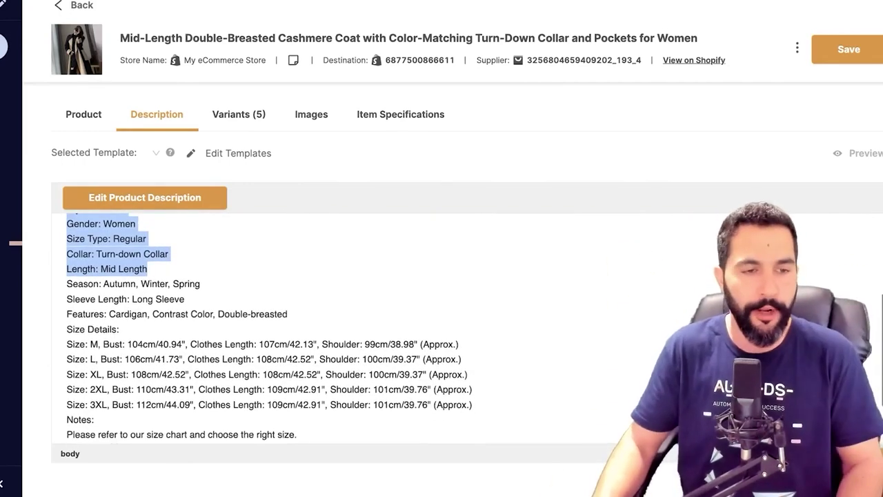
scroll(276, 328, down, 1)
scroll(276, 328, down, 3)
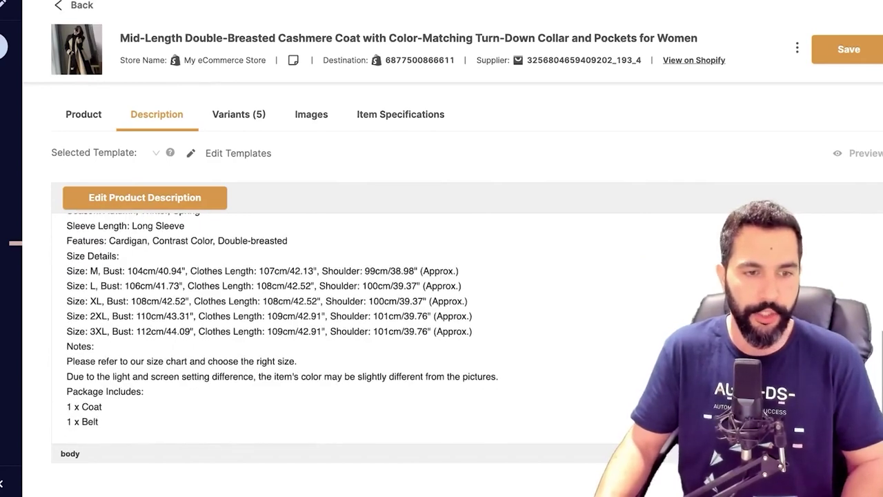
Step: Copy the entire product description and open it for editing
key(super+a)
scroll(276, 328, up, 8)
key(super+c)
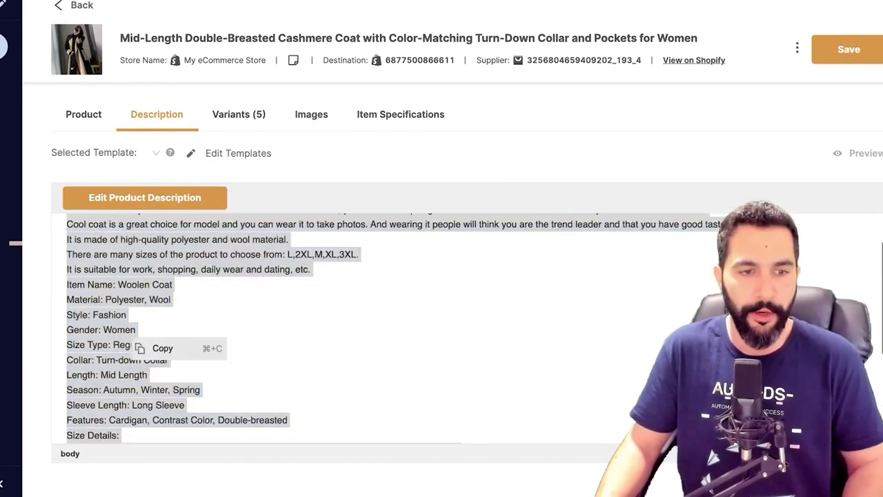
click(144, 197)
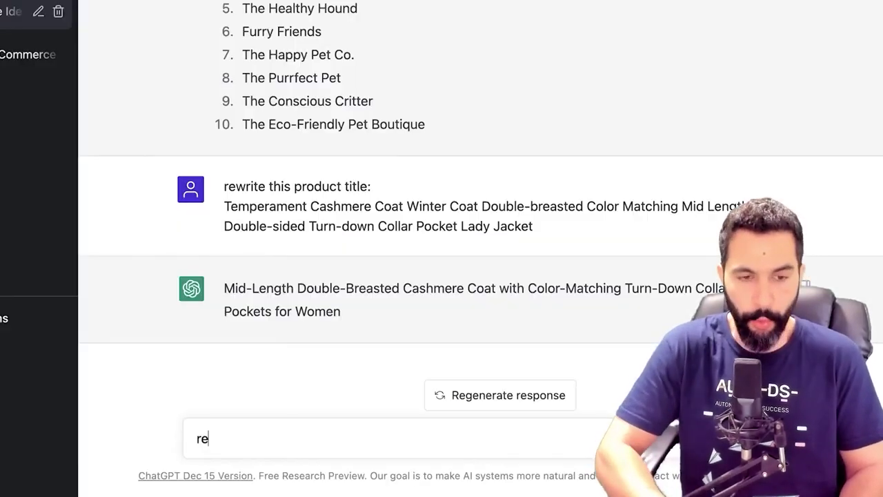
Step: In ChatGPT, ask for a rewrite of the pasted product description, with the instruction to use bullet points
key(BackSpace)
text(te this prod)
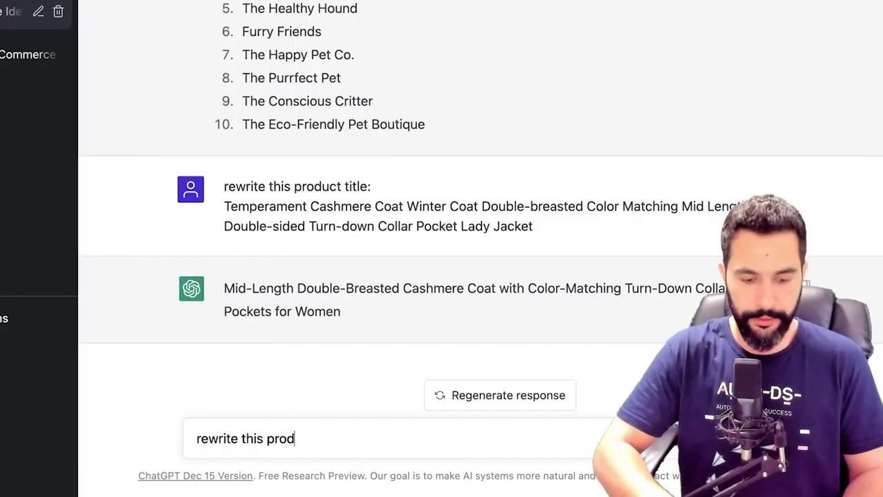
text(uct description. Use)
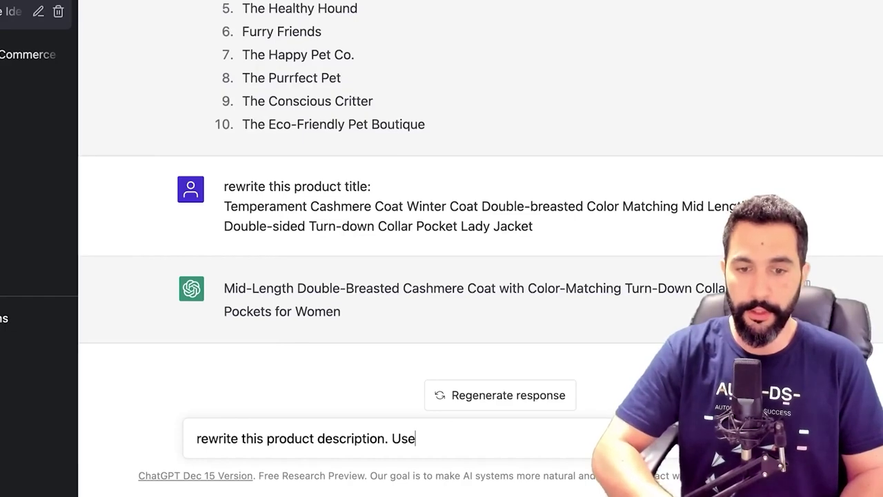
text( bullet point)
key(ctrl+v)
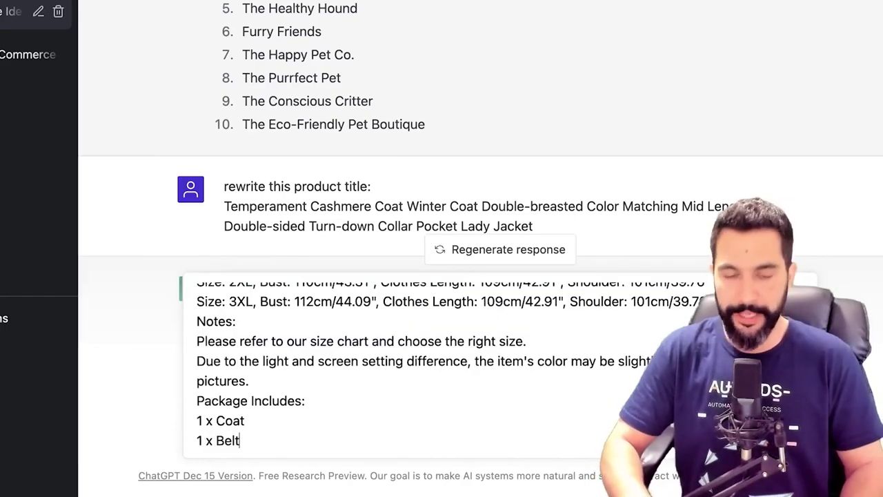
key(Return)
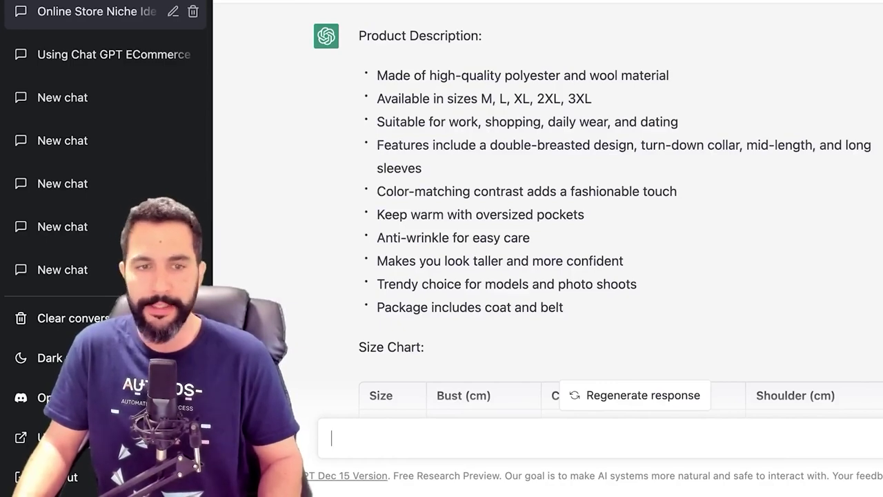
Step: Review ChatGPT's rewritten description and select its bullet list from the polyester and wool material line through the package contents
scroll(439, 224, down, 2)
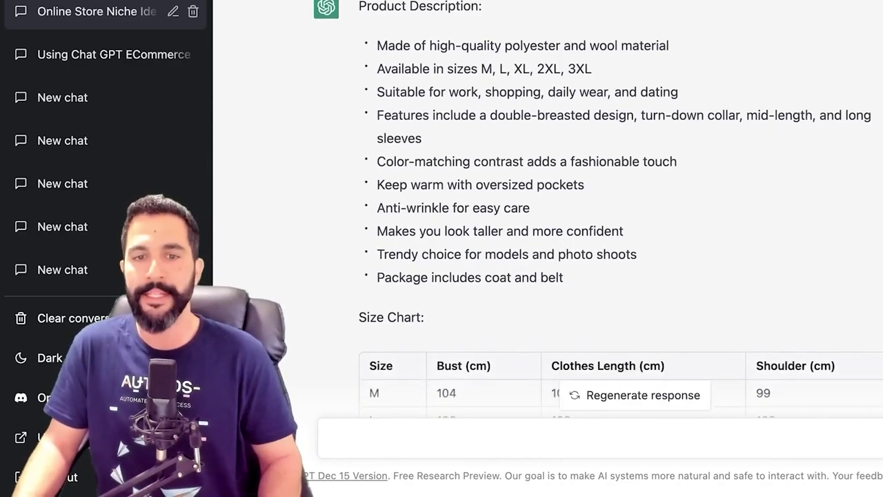
scroll(439, 225, down, 1)
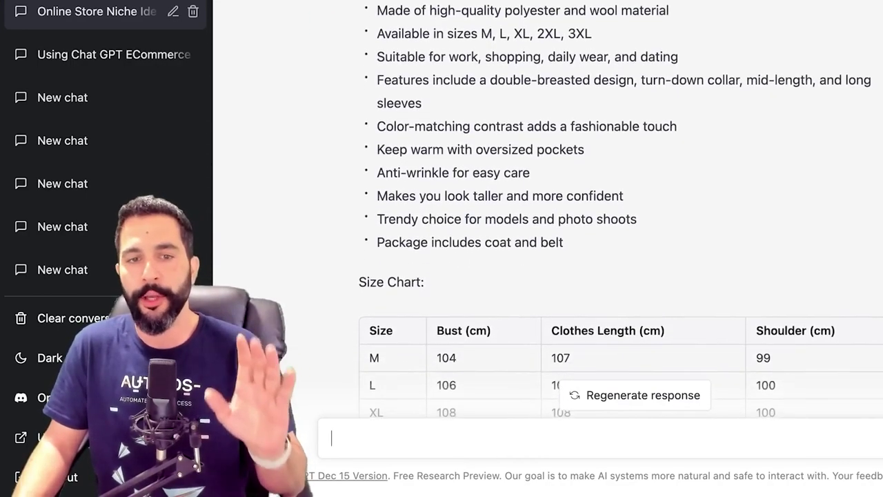
scroll(439, 224, up, 1)
scroll(552, 248, down, 1)
drag(565, 247, 377, 15)
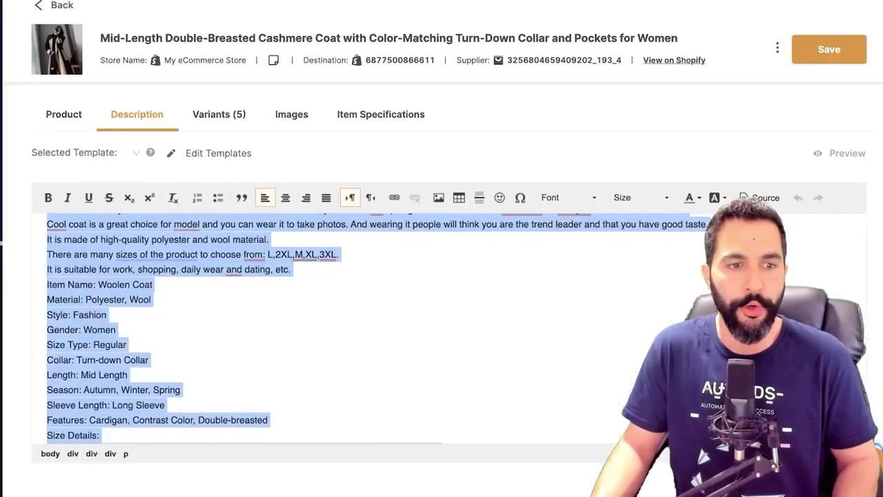
Step: Compare the description in the AutoDS editor with the supplier's original description on the AliExpress product page
scroll(380, 328, down, 1)
scroll(379, 327, up, 3)
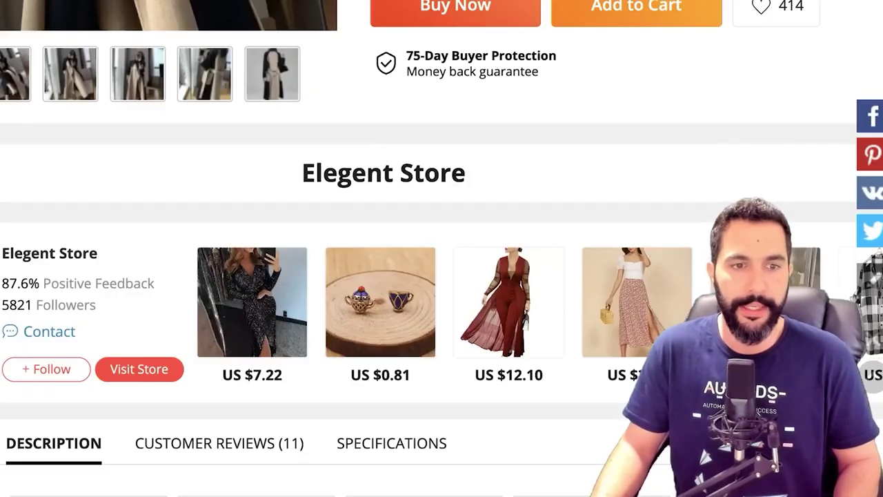
scroll(442, 249, down, 10)
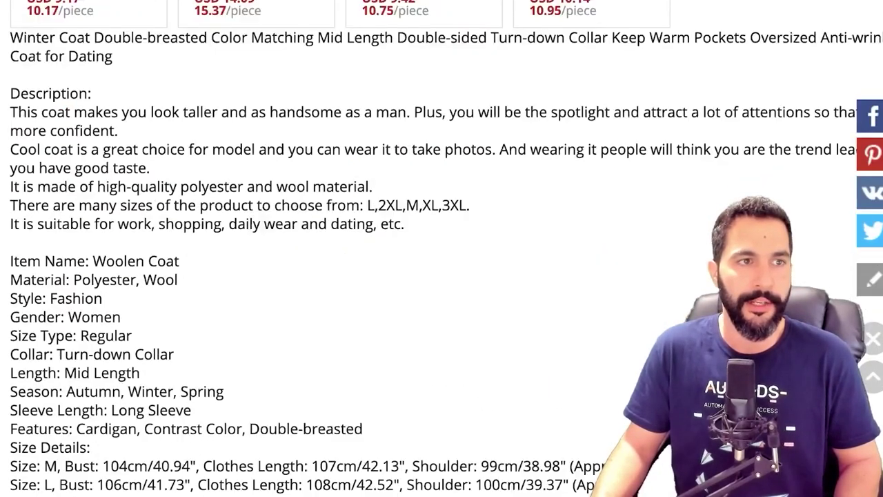
Step: Examine the supplier's original coat description on AliExpress, from the intro text through the size details for M to 3XL
scroll(441, 248, down, 1)
scroll(441, 248, up, 2)
drag(10, 29, 102, 270)
scroll(102, 270, down, 1)
scroll(442, 248, down, 1)
click(102, 270)
scroll(442, 248, up, 1)
scroll(442, 249, left, 1)
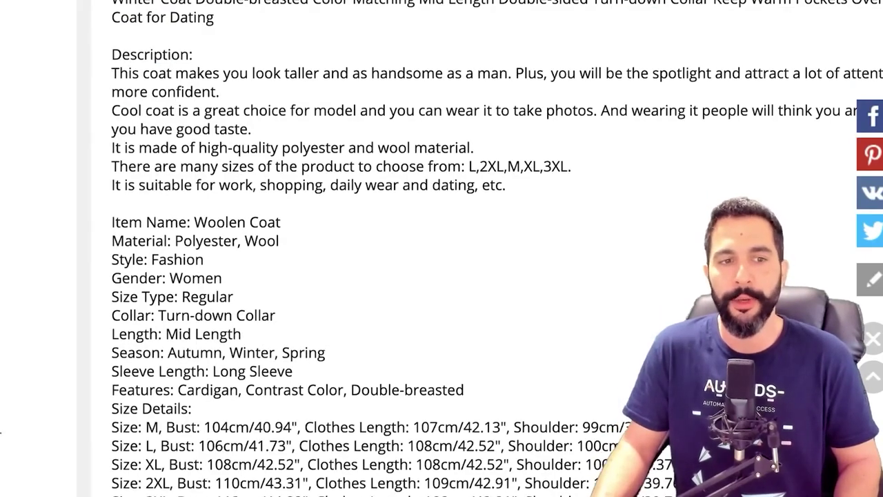
scroll(441, 248, down, 2)
scroll(442, 248, down, 1)
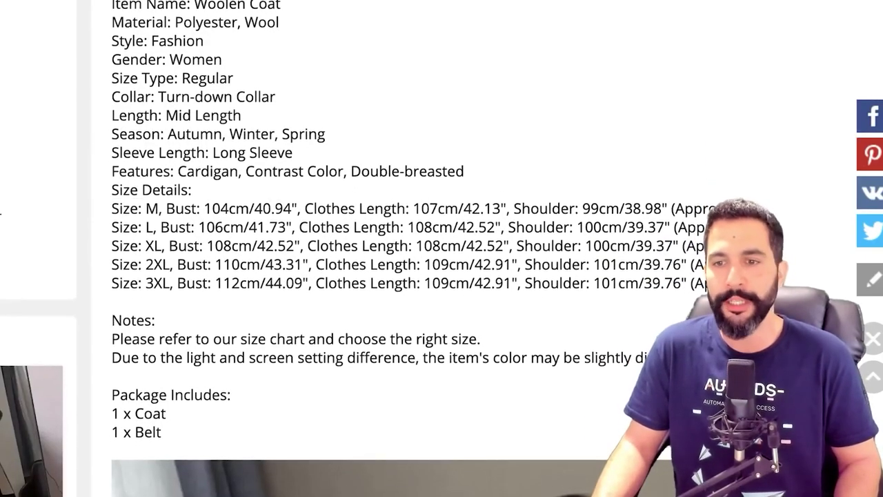
drag(112, 208, 697, 283)
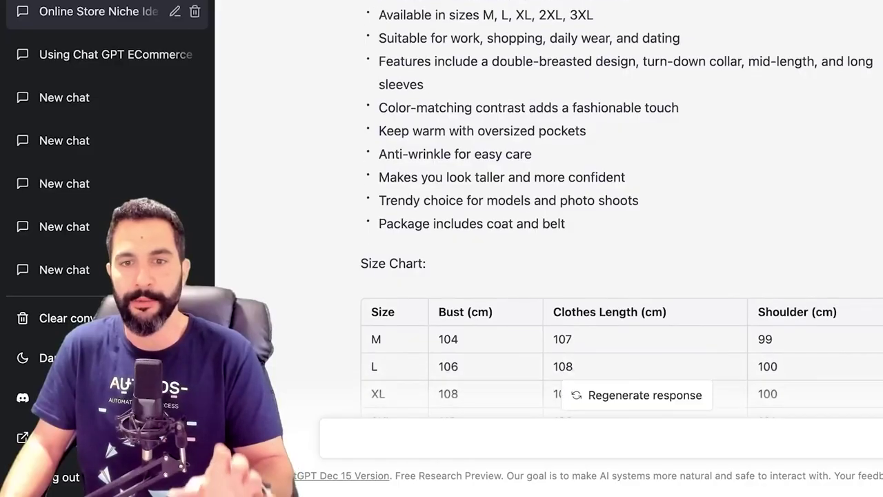
Step: Compare ChatGPT's rewritten description with the original, examining its bullet points, size chart table and closing note
scroll(621, 242, down, 3)
scroll(621, 242, down, 1)
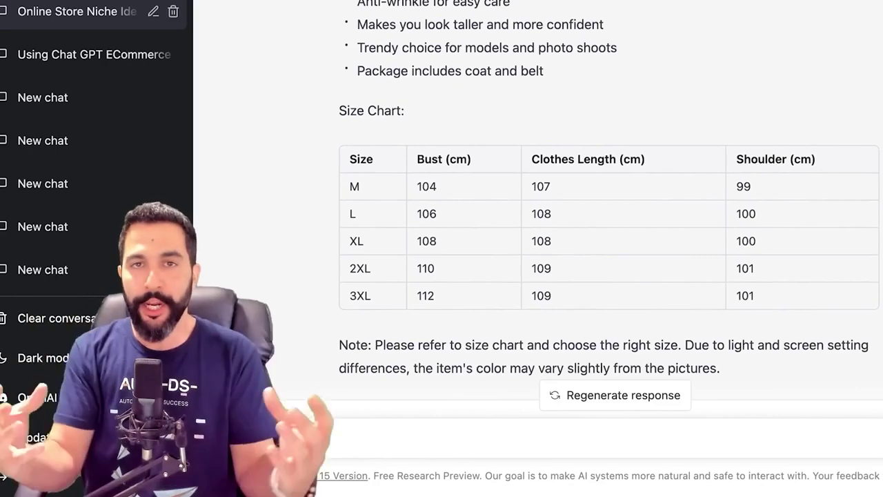
scroll(596, 217, up, 1)
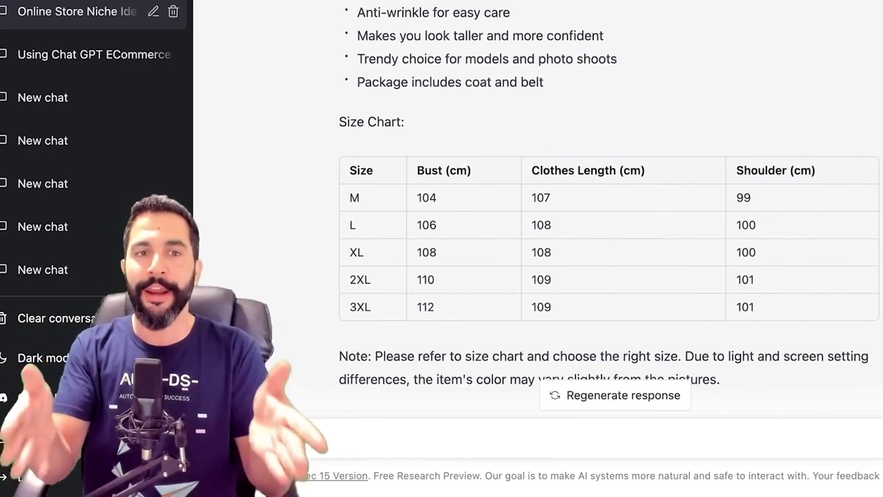
scroll(609, 200, up, 1)
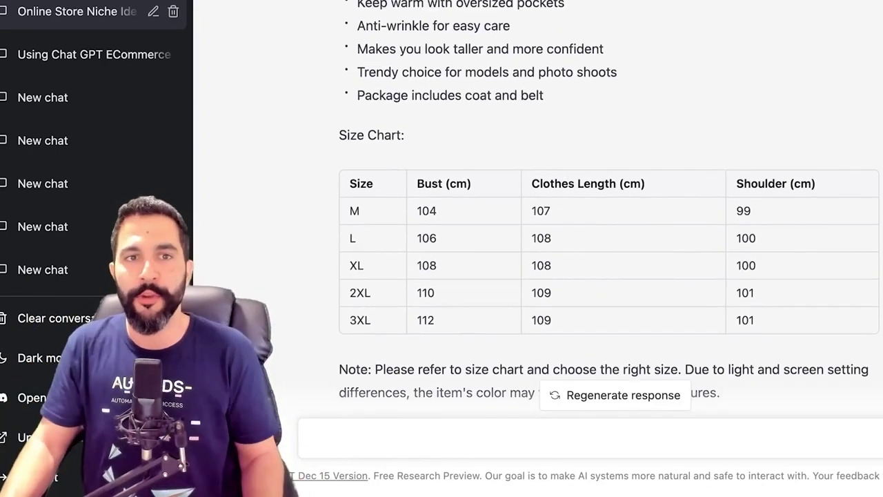
scroll(609, 207, up, 6)
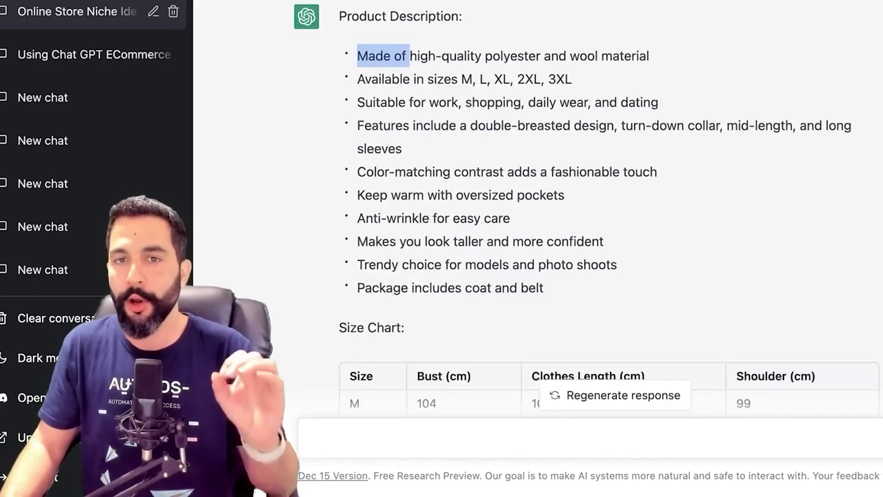
drag(410, 56, 450, 56)
drag(365, 78, 572, 79)
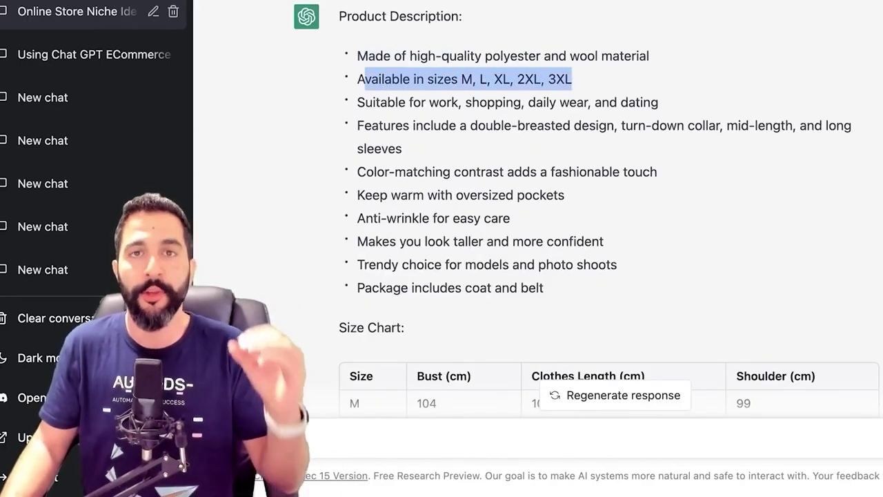
click(572, 78)
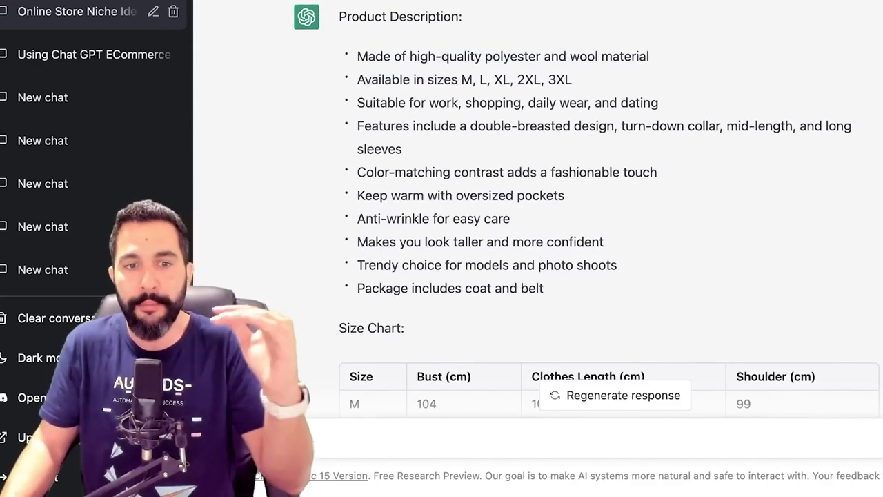
scroll(594, 207, up, 1)
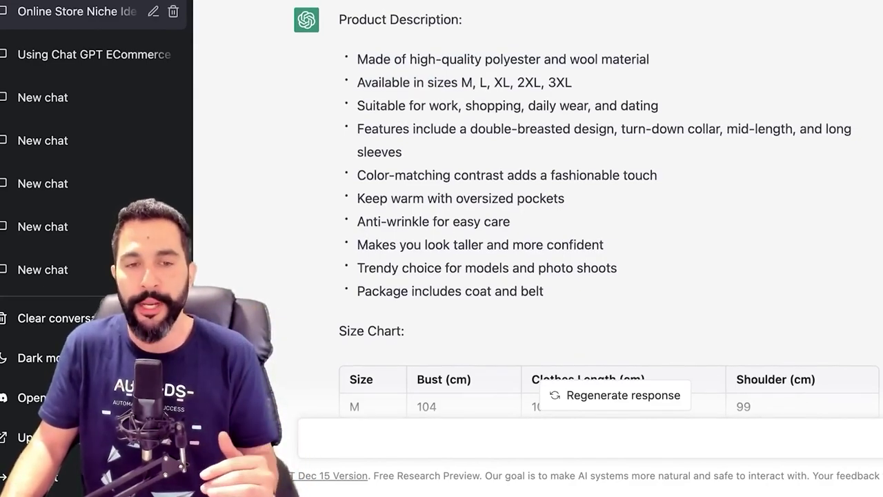
scroll(593, 207, down, 5)
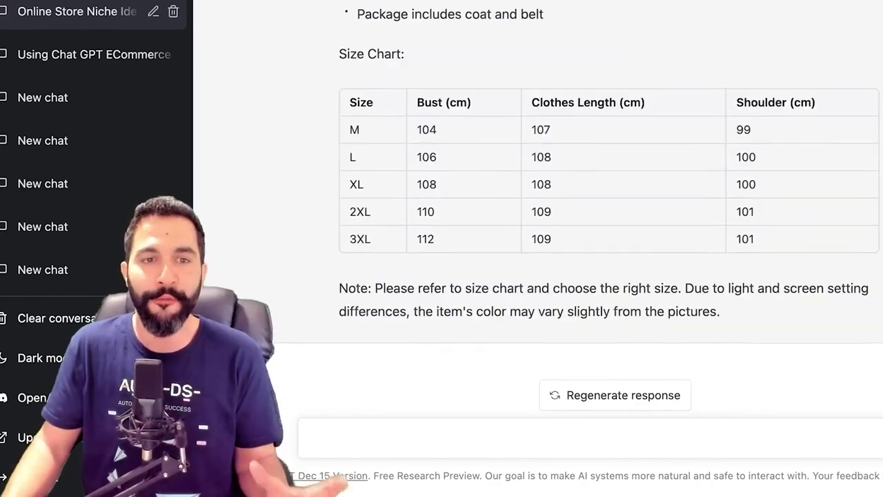
scroll(593, 207, up, 1)
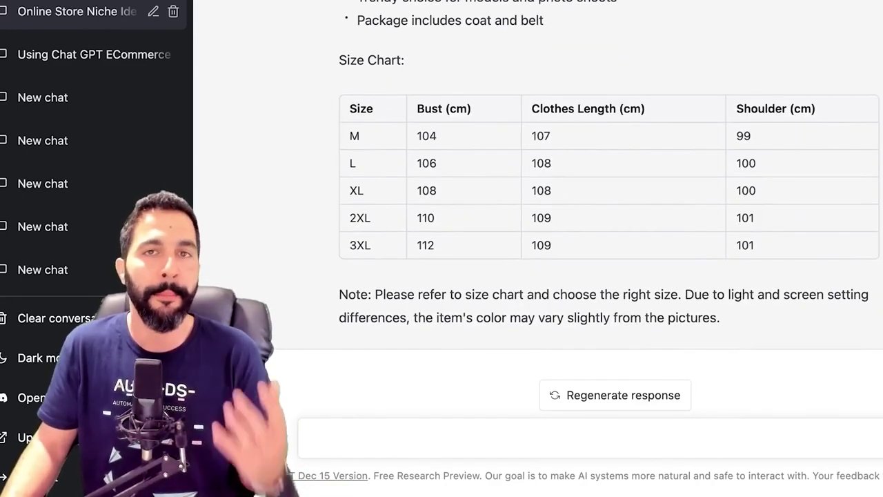
scroll(593, 207, up, 1)
scroll(594, 207, up, 1)
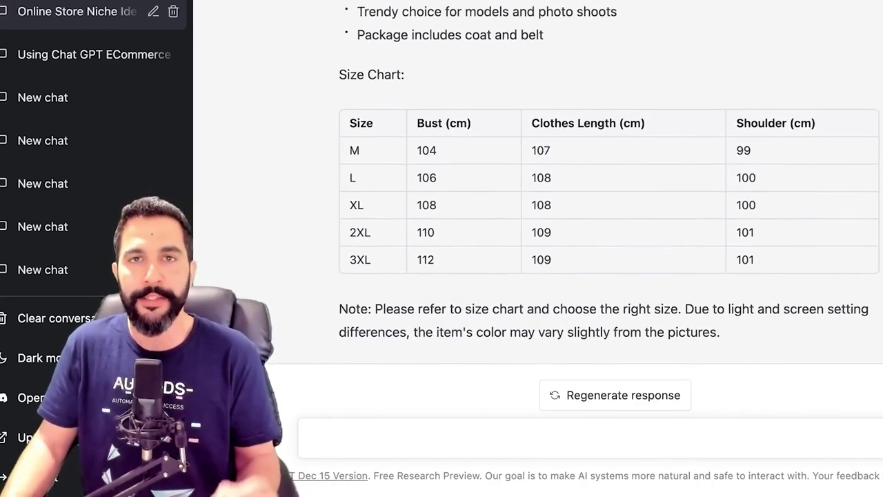
scroll(593, 207, down, 2)
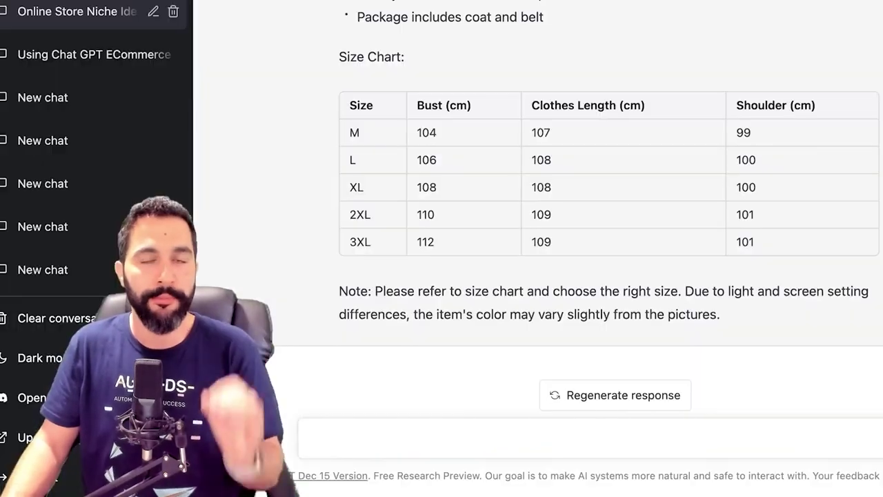
scroll(593, 207, up, 3)
scroll(593, 207, up, 3)
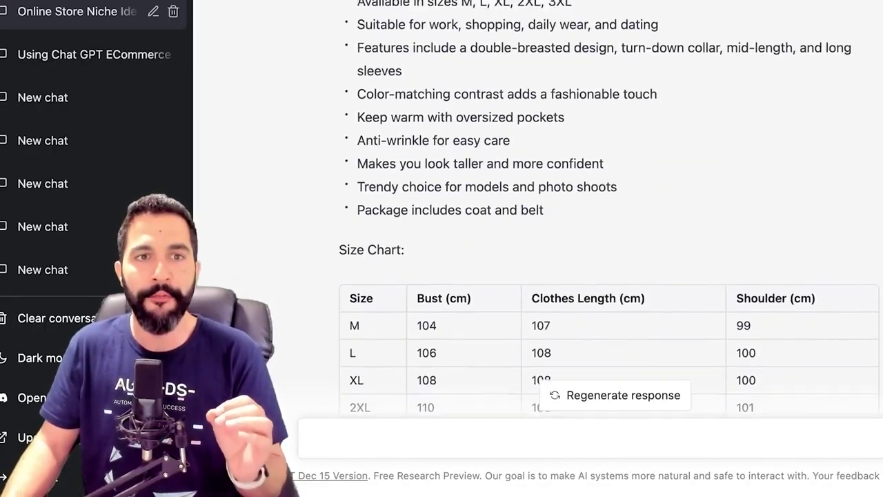
Step: Copy ChatGPT's entire rewritten description, from the Product Description heading through the note about color differences
drag(340, 3, 720, 311)
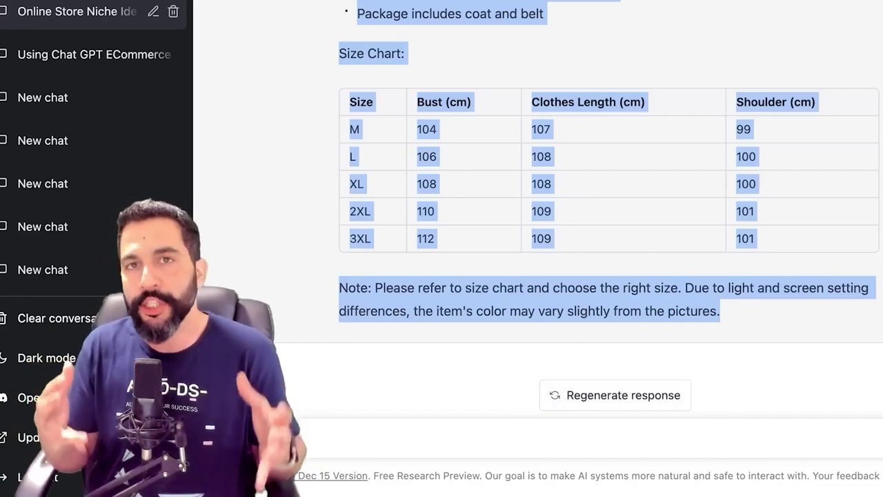
click(720, 310)
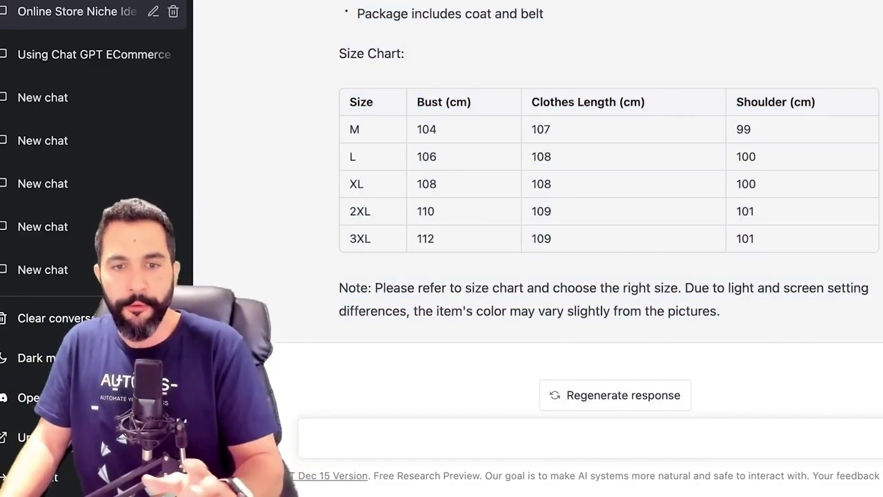
drag(720, 310, 690, 310)
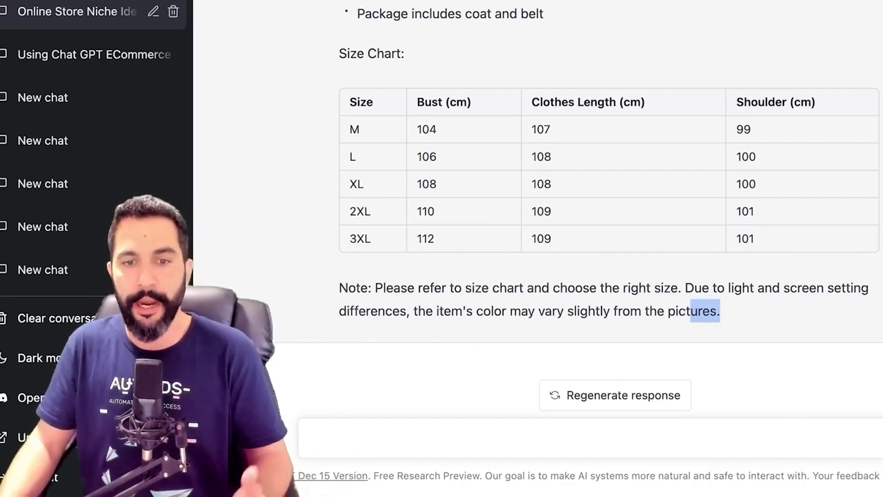
drag(690, 310, 388, 8)
right_click(388, 9)
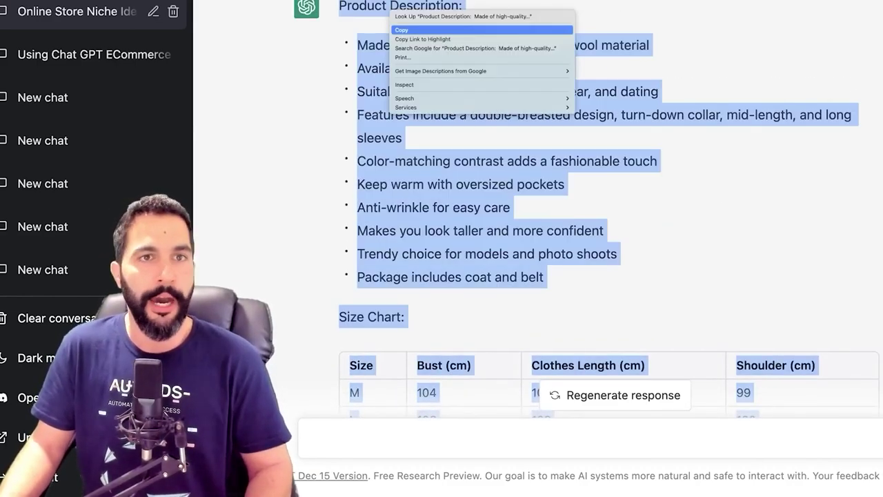
click(402, 29)
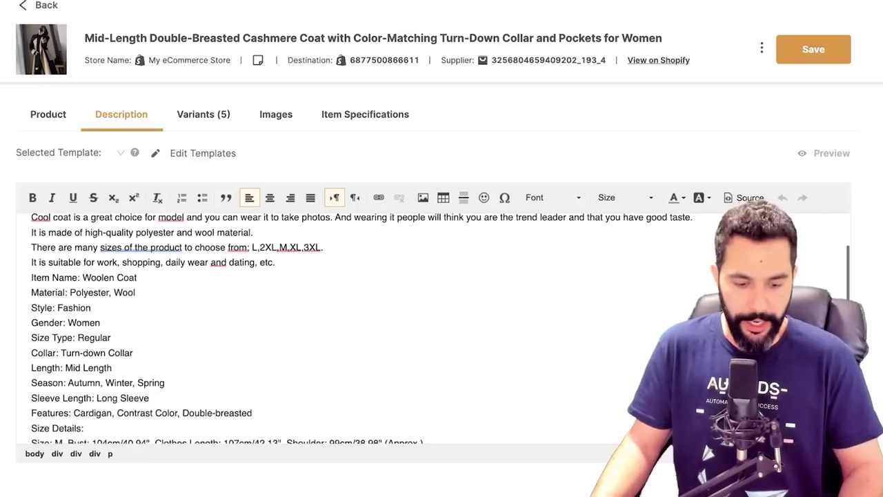
Step: Switch to AutoDS, replace the coat's entire product description with the copied ChatGPT text and save the product
key(ctrl+a)
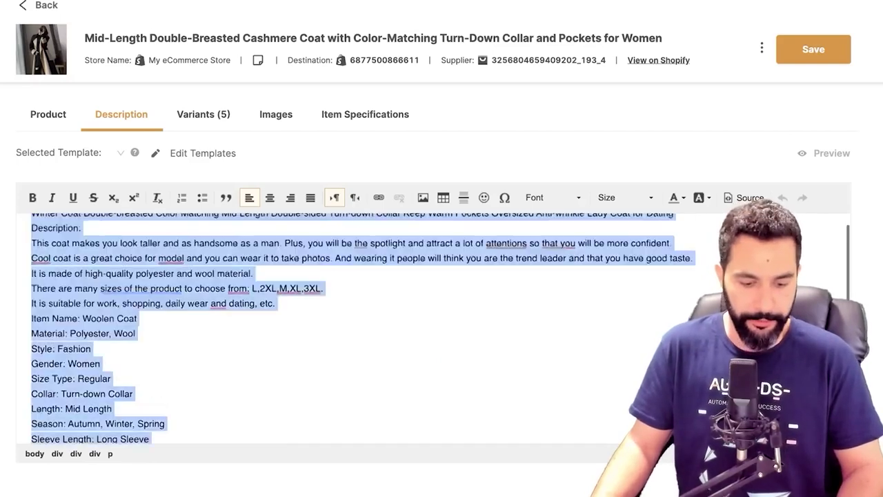
key(ctrl+v)
scroll(433, 328, up, 1)
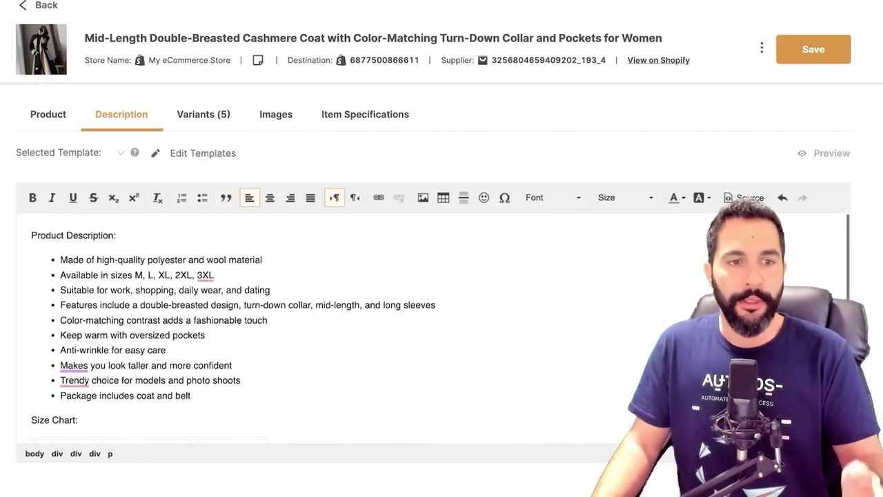
scroll(434, 328, down, 3)
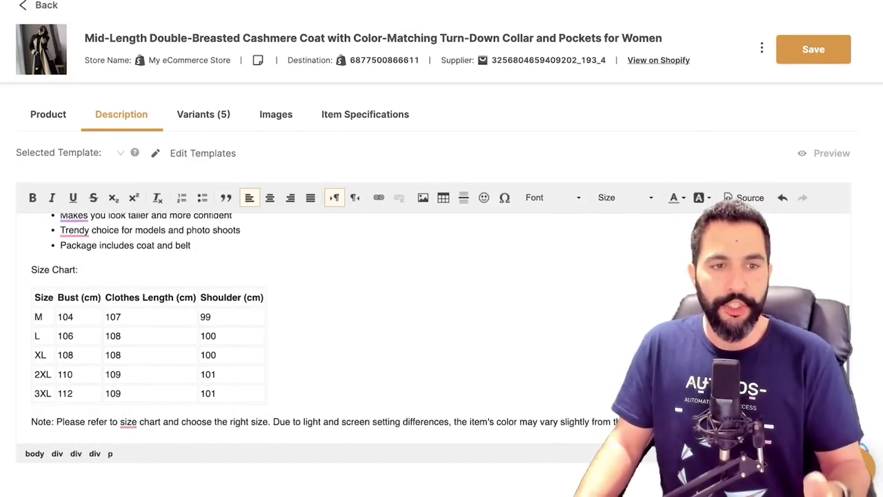
scroll(311, 324, up, 3)
scroll(311, 325, up, 1)
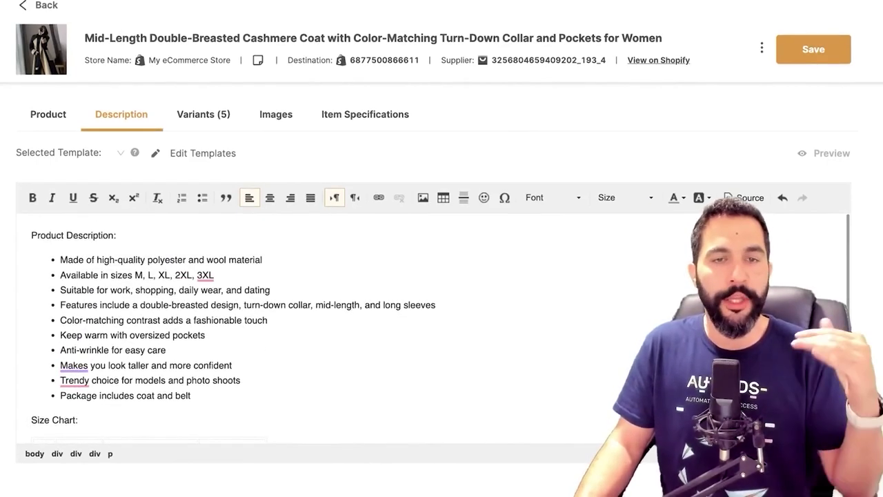
scroll(310, 324, down, 3)
scroll(311, 324, down, 1)
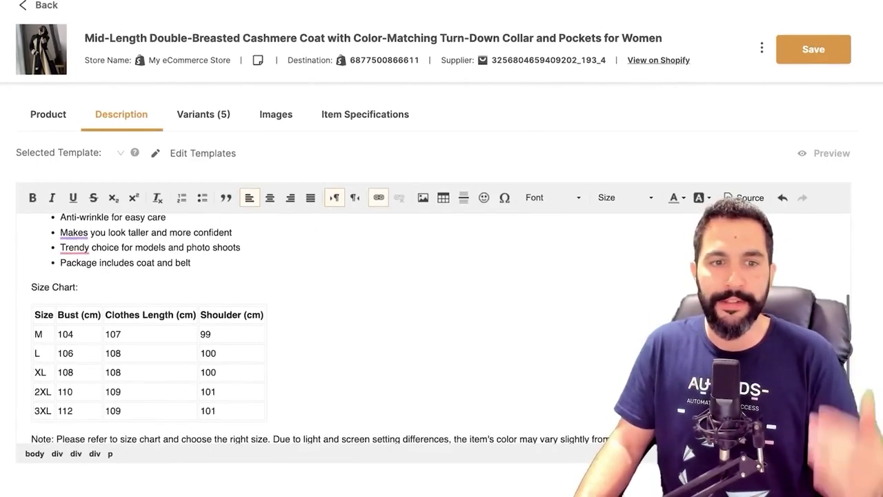
click(813, 49)
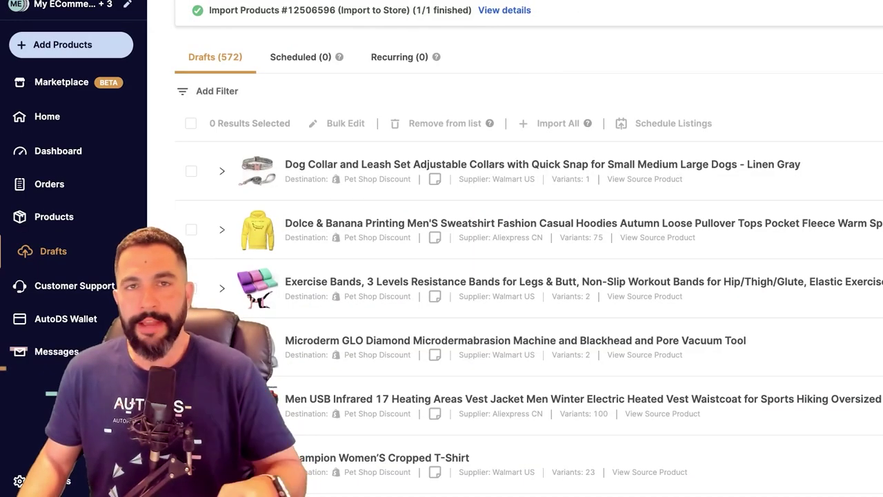
Step: Expand the Dog Collar and Leash Set draft in AutoDS and show the bullet list in its description
scroll(524, 276, down, 1)
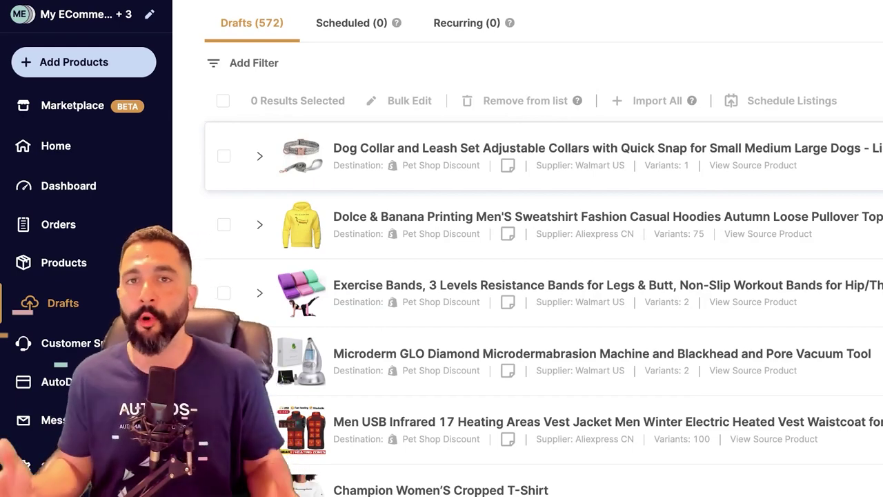
click(260, 156)
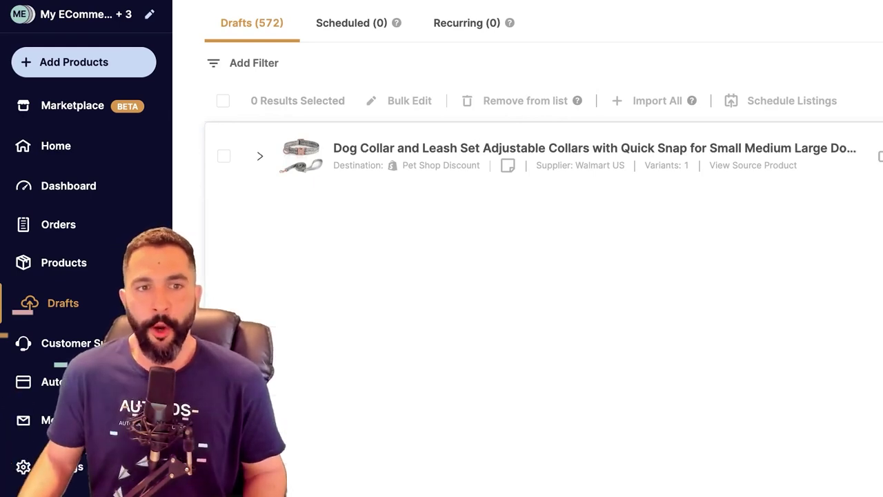
scroll(543, 276, down, 2)
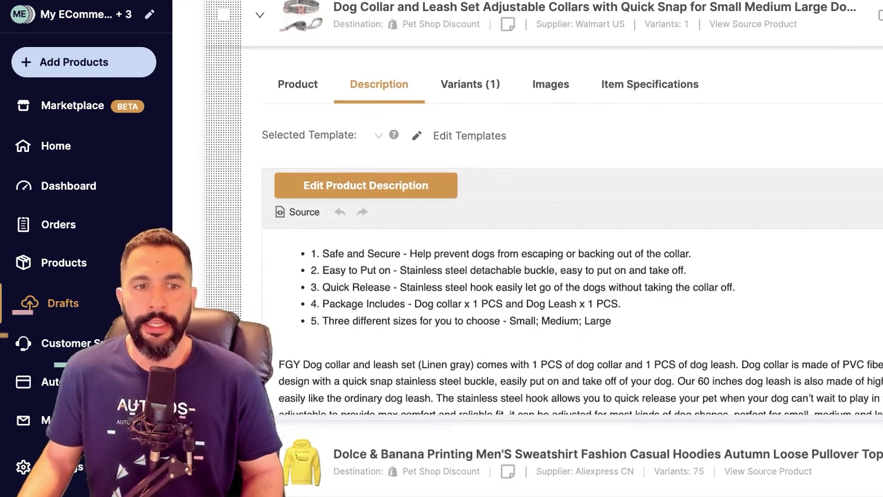
drag(322, 252, 620, 303)
click(620, 303)
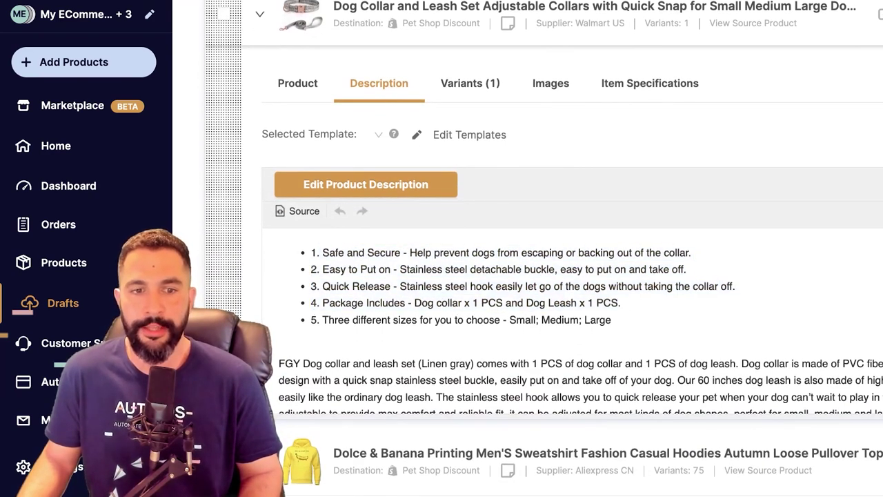
Step: Read the long FGY dog collar and leash paragraph beneath the bullet list in the draft's description
scroll(572, 320, down, 3)
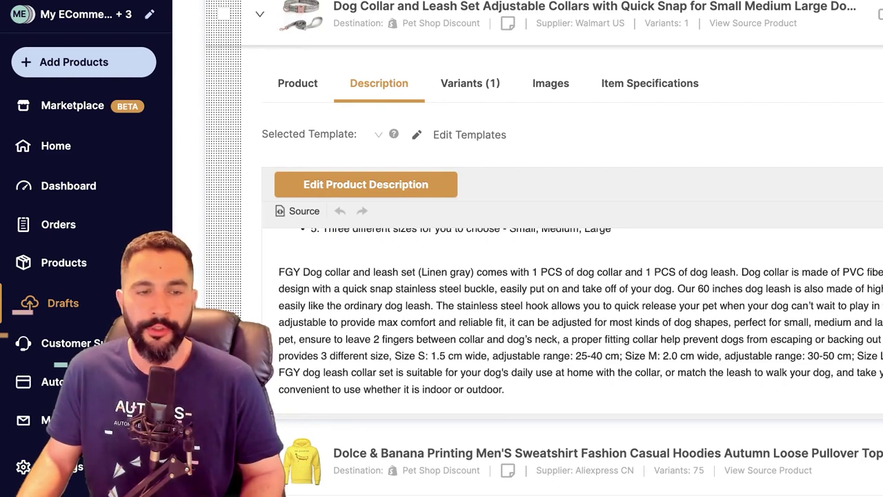
drag(279, 272, 504, 389)
click(504, 390)
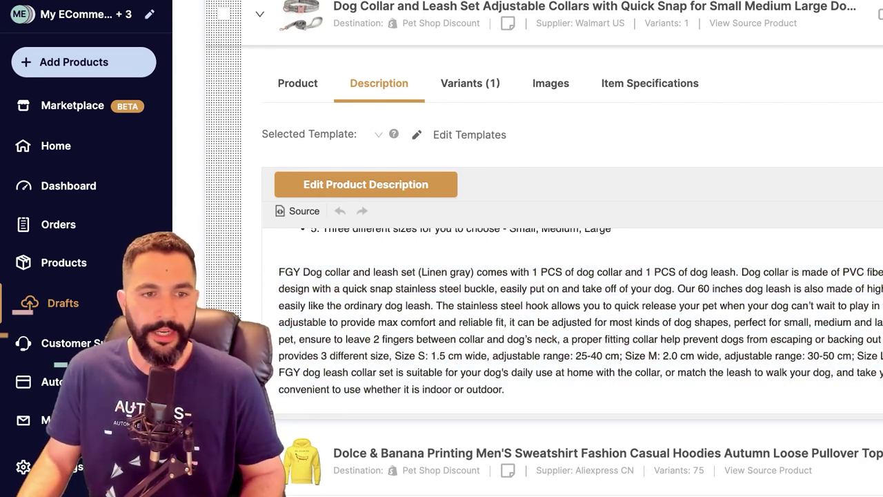
double_click(289, 272)
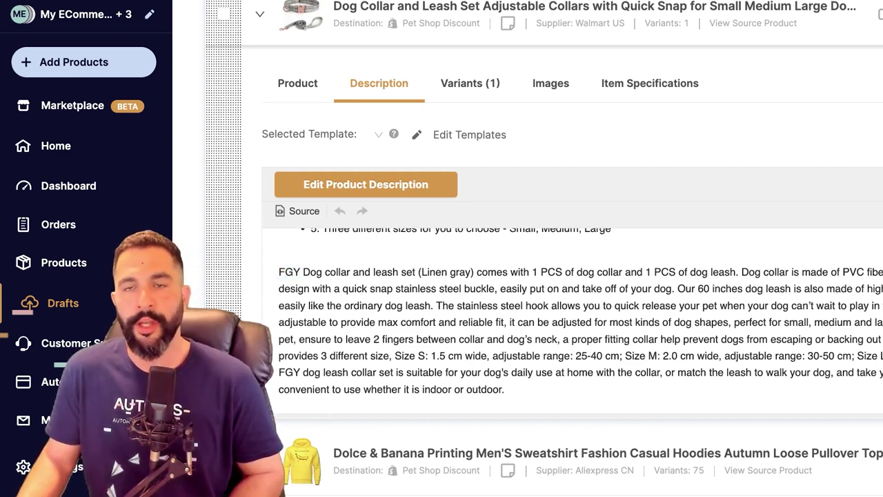
scroll(580, 318, up, 3)
scroll(580, 318, down, 3)
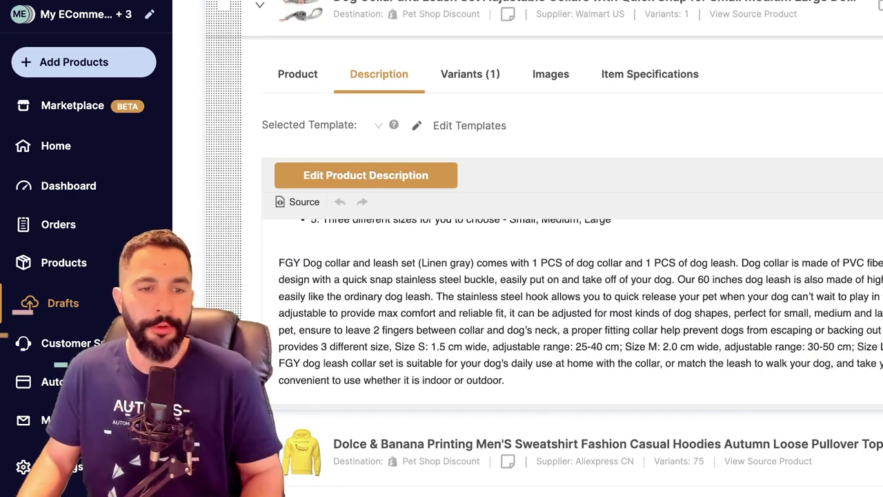
scroll(580, 317, up, 3)
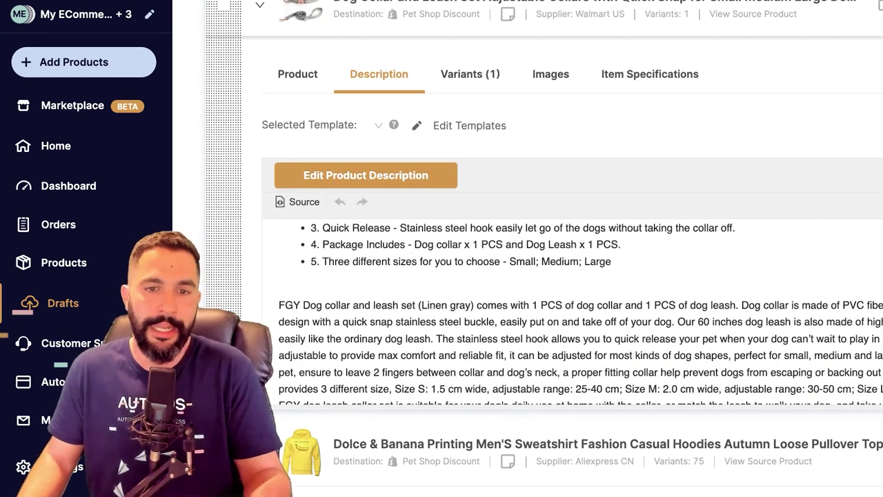
Step: Open the Dog Collar and Leash Set draft's description for editing and copy its entire text
click(366, 175)
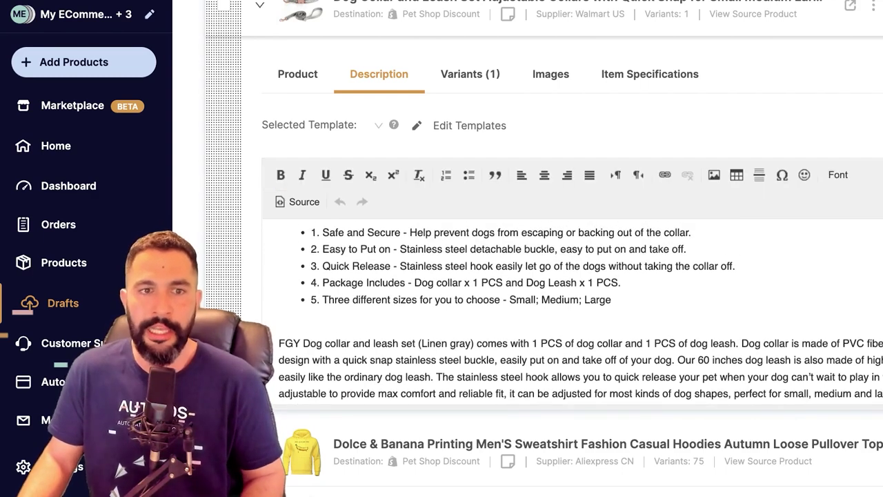
key(ctrl+a)
right_click(425, 249)
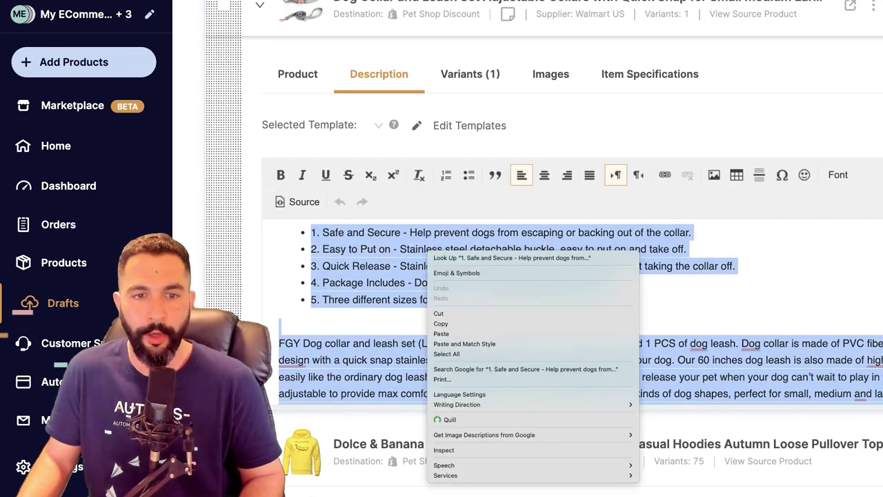
click(441, 323)
click(441, 325)
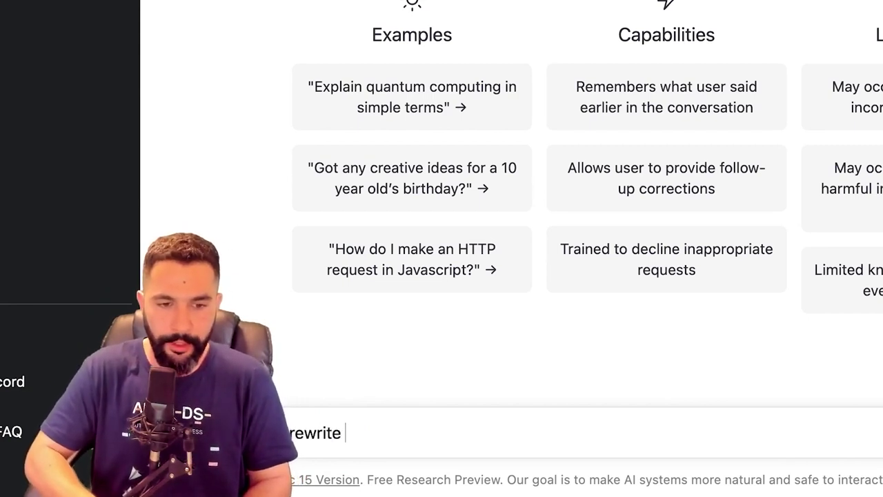
Step: Switch to ChatGPT and submit "rewrite this product description. Use bullet points and emojis:" followed by the copied dog collar description
text(this product des)
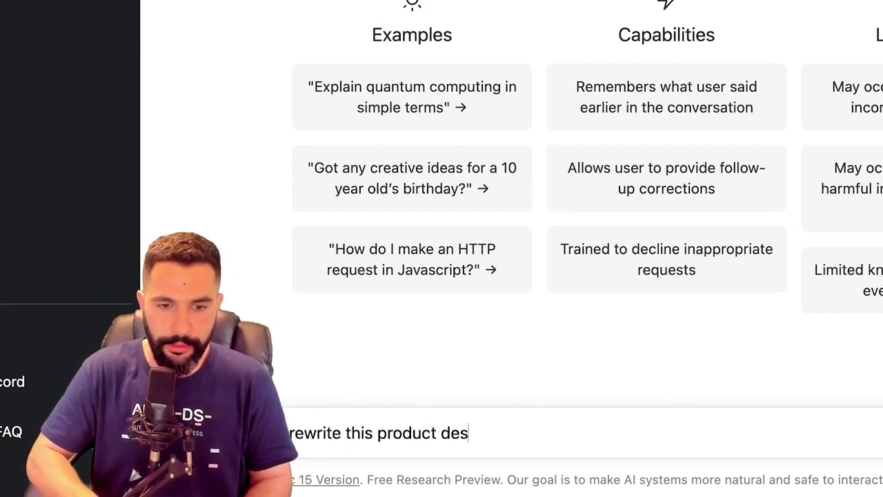
text(cription. Use)
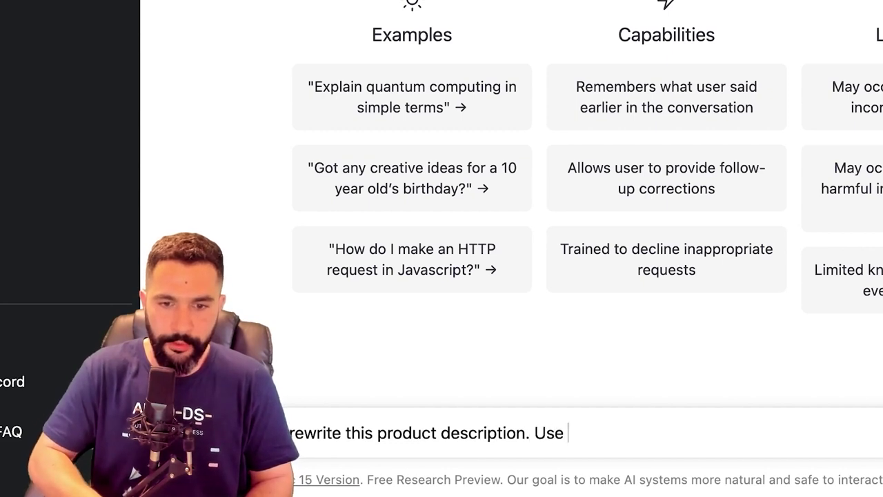
text( bul)
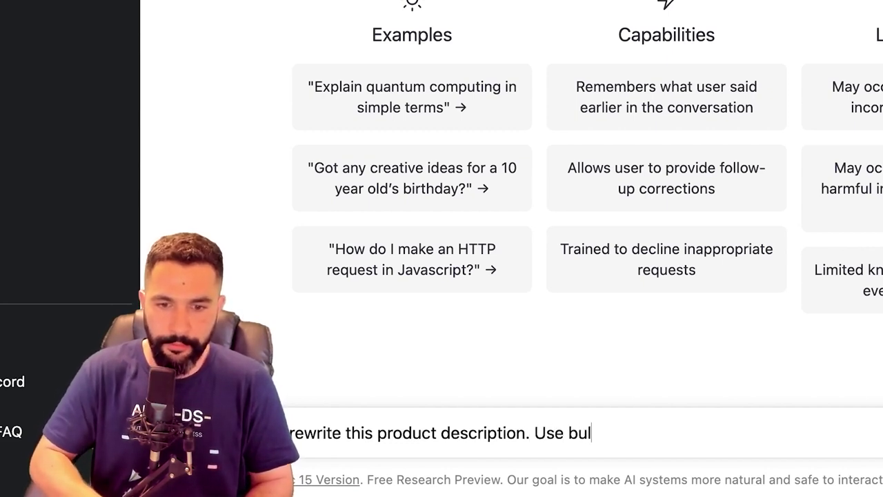
text(let points and )
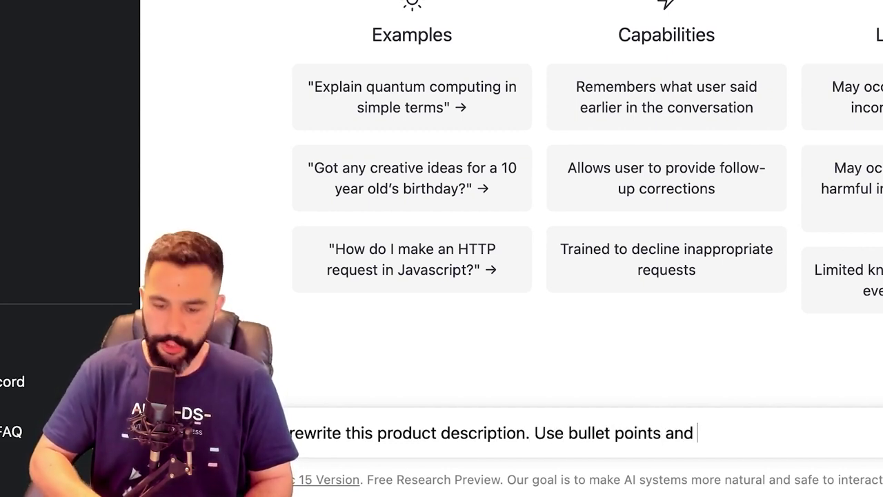
text(emo)
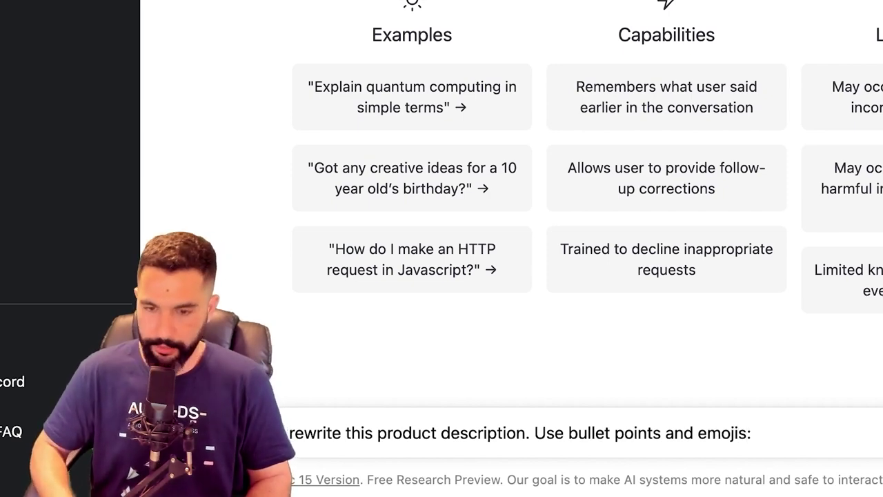
text(jis:)
key(shift+Return)
key(super+v)
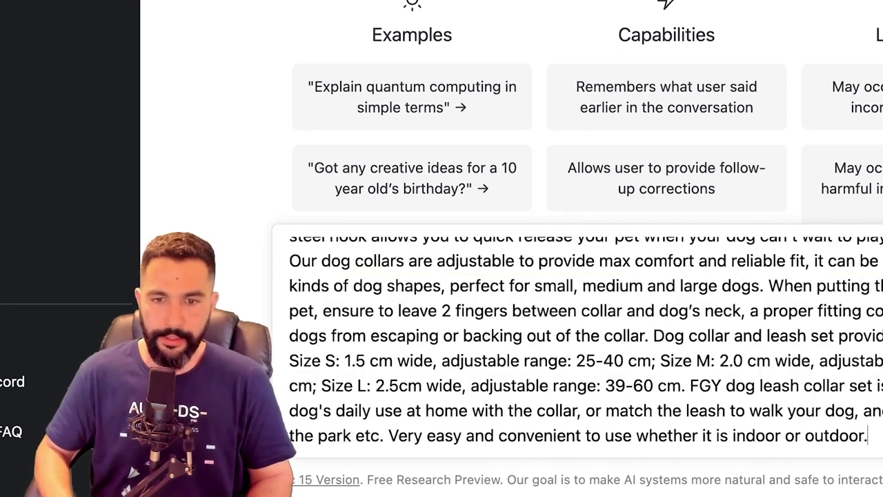
key(Return)
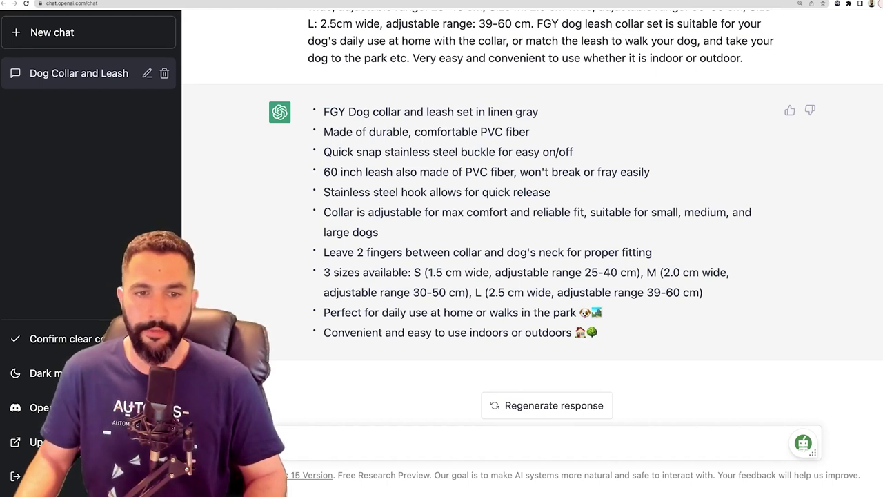
Step: Examine the emojis and bullet points in ChatGPT's rewritten list and compare them with the original description in the prompt
drag(602, 313, 561, 312)
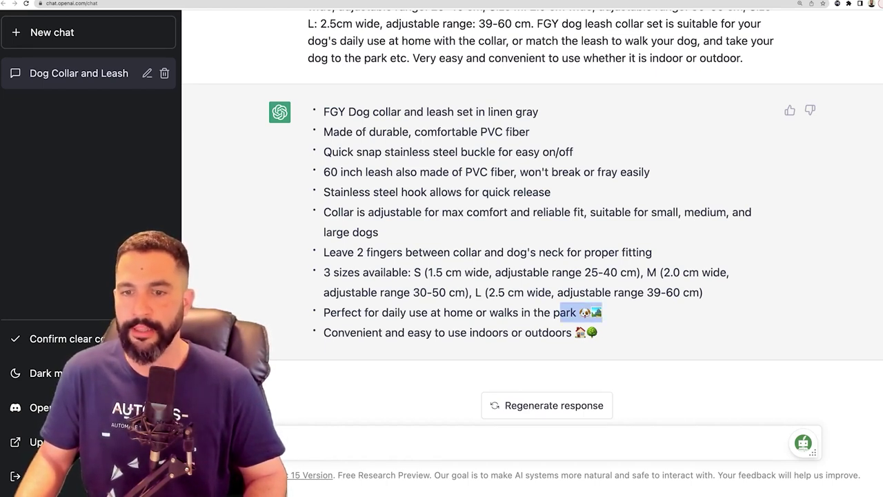
drag(356, 333, 468, 332)
drag(599, 332, 575, 332)
scroll(533, 210, up, 5)
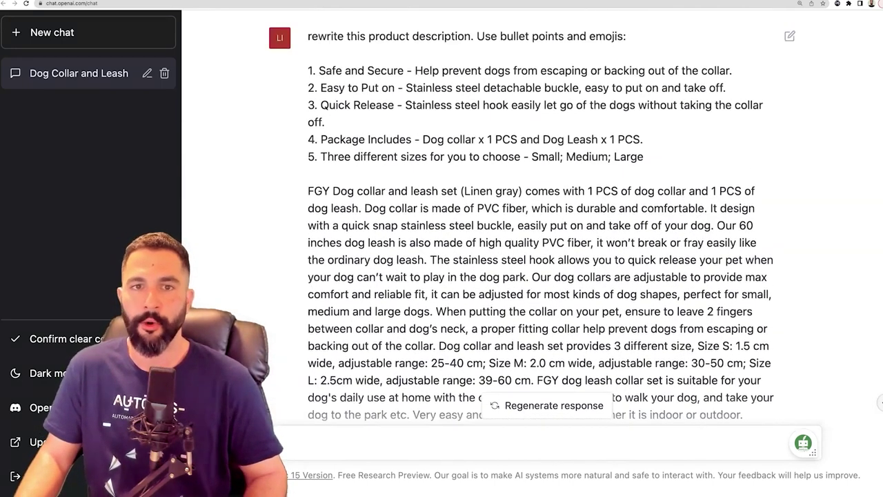
drag(308, 71, 379, 416)
scroll(379, 345, down, 3)
drag(324, 111, 597, 333)
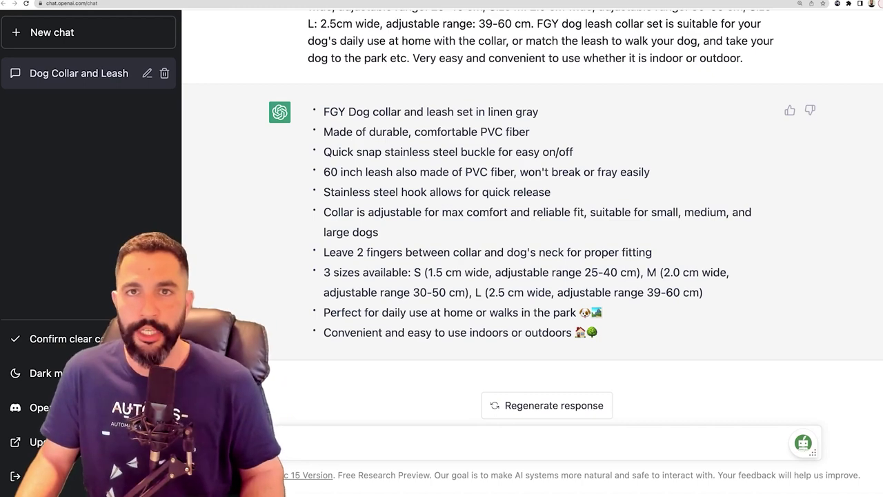
drag(599, 333, 329, 112)
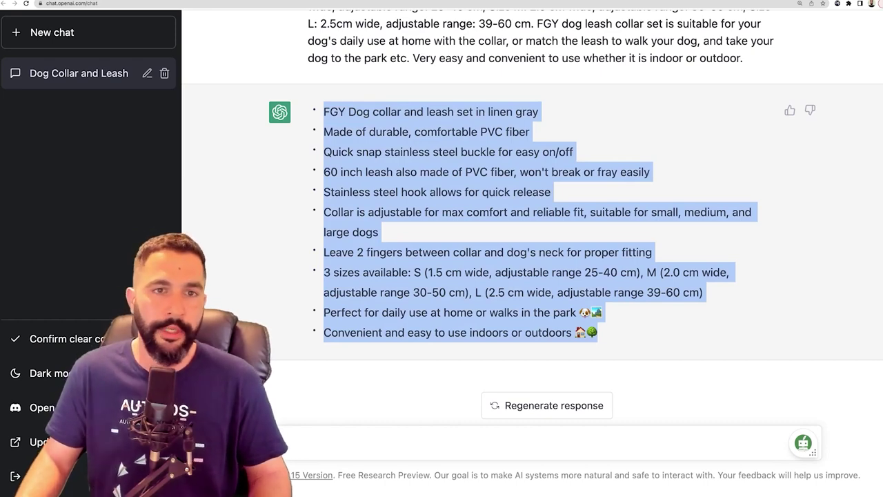
click(329, 111)
Step: Ask ChatGPT to "remove FGY from the text"
text(re)
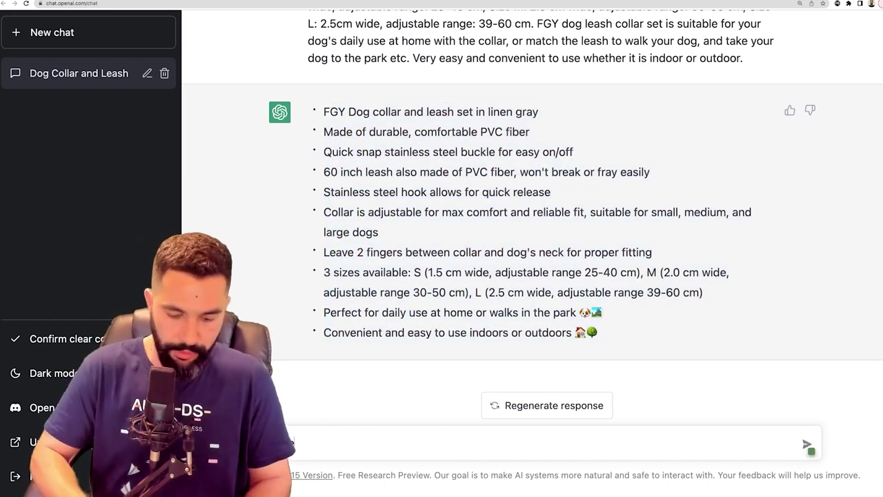
text(emove FGY from the t)
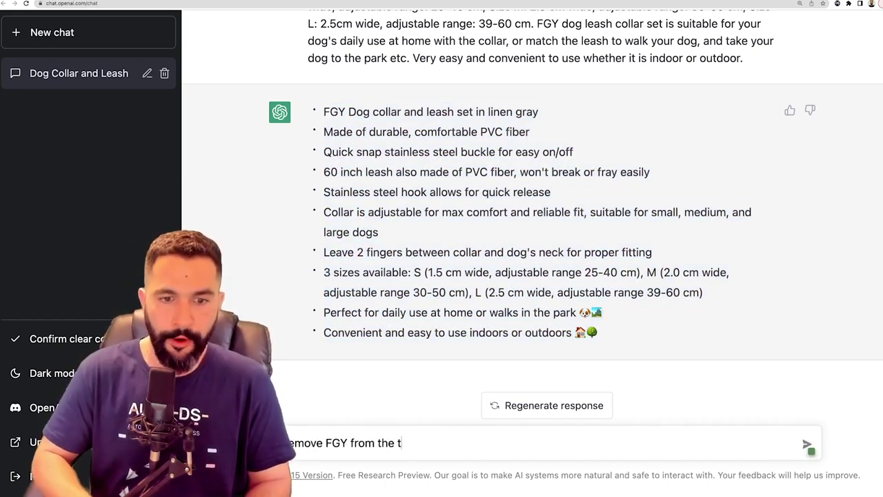
text(ext)
key(Return)
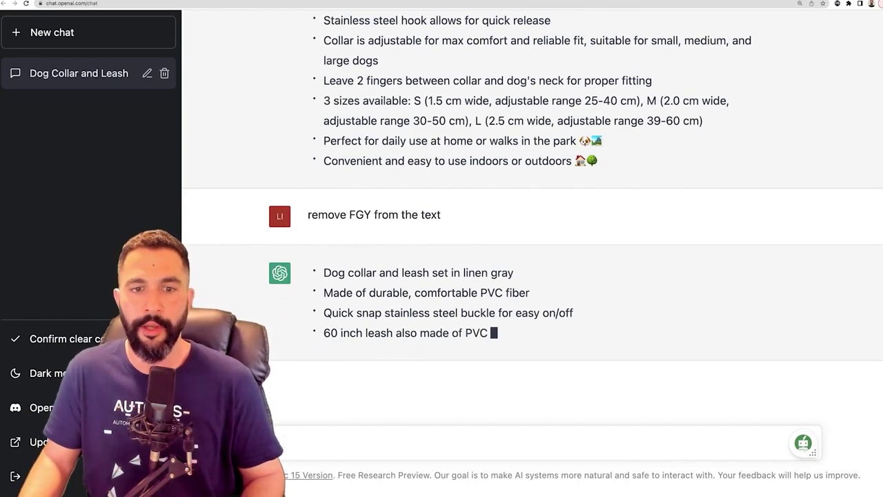
Step: Copy ChatGPT's whole revised bullet list, from the linen gray line through the indoors or outdoors line
scroll(532, 218, up, 2)
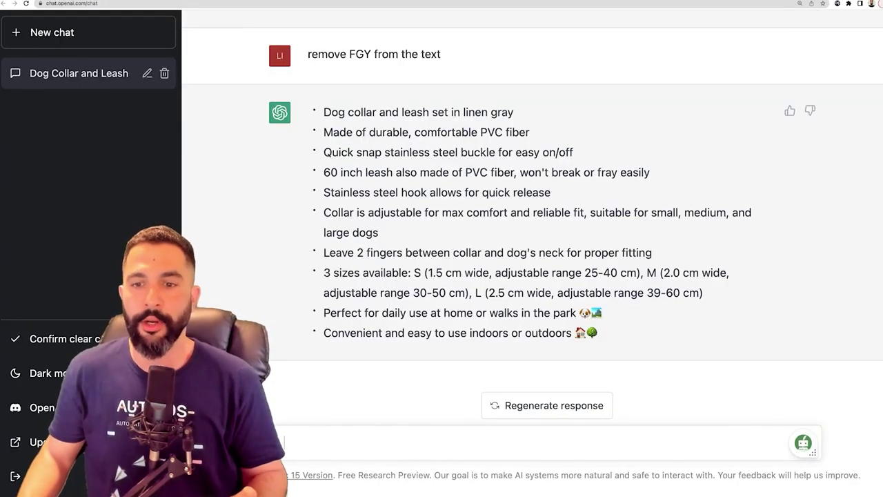
drag(599, 334, 323, 112)
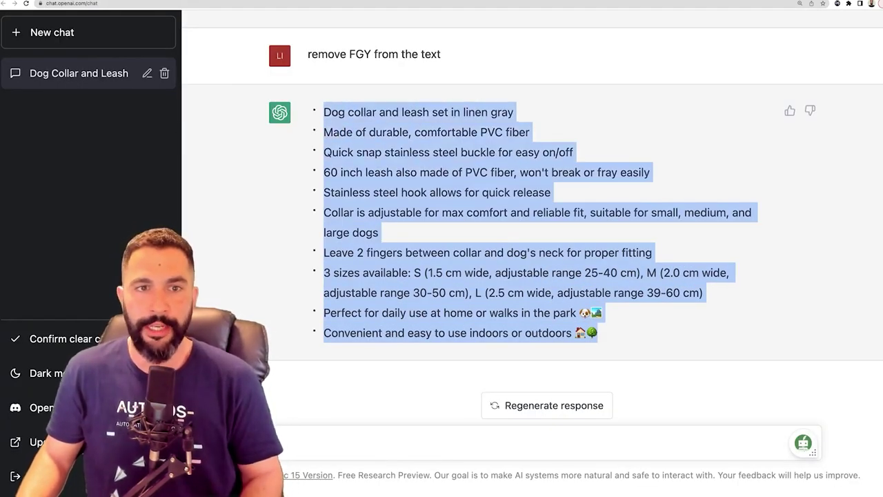
right_click(339, 115)
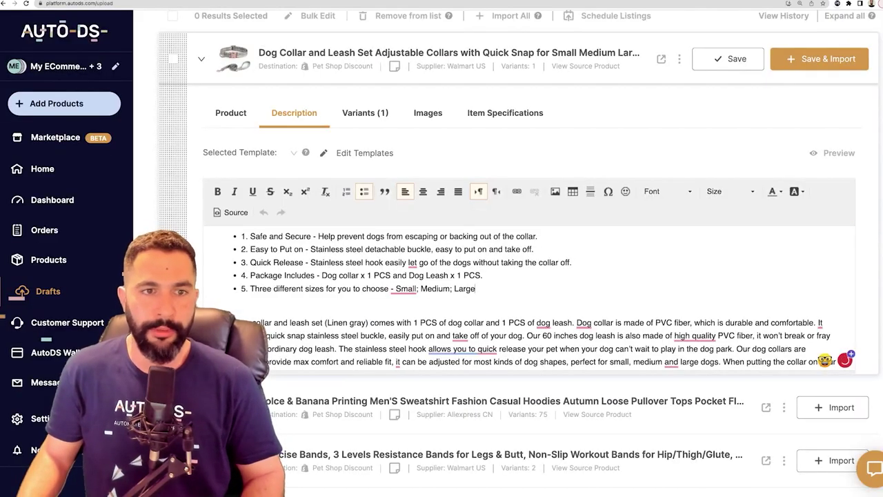
Step: Switch to AutoDS, replace the dog collar draft's entire description with the copied bullet list and save the product
key(super+a)
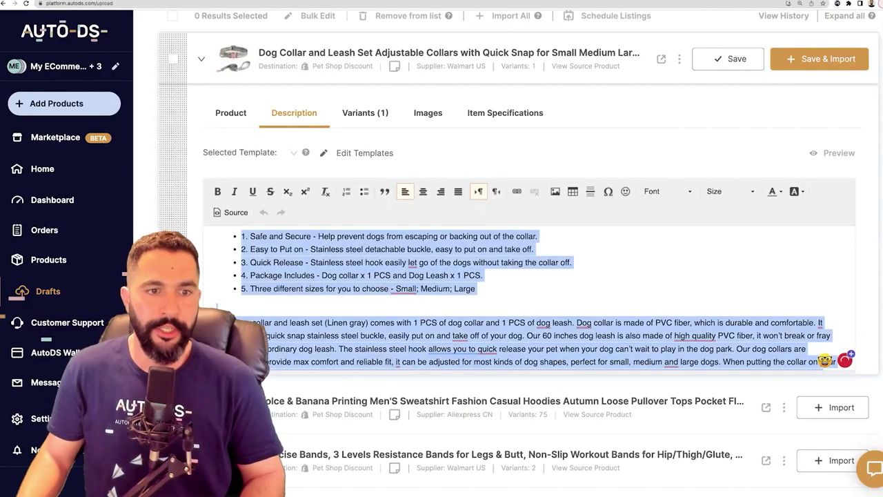
right_click(313, 250)
click(324, 313)
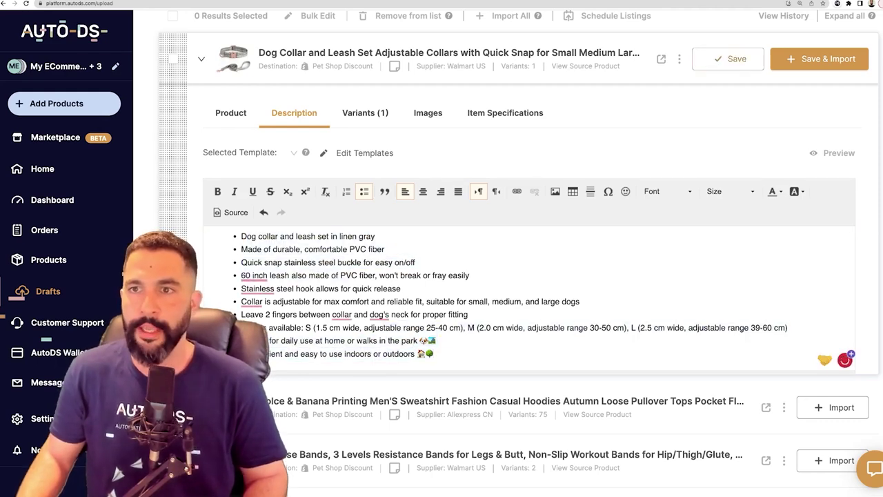
click(728, 58)
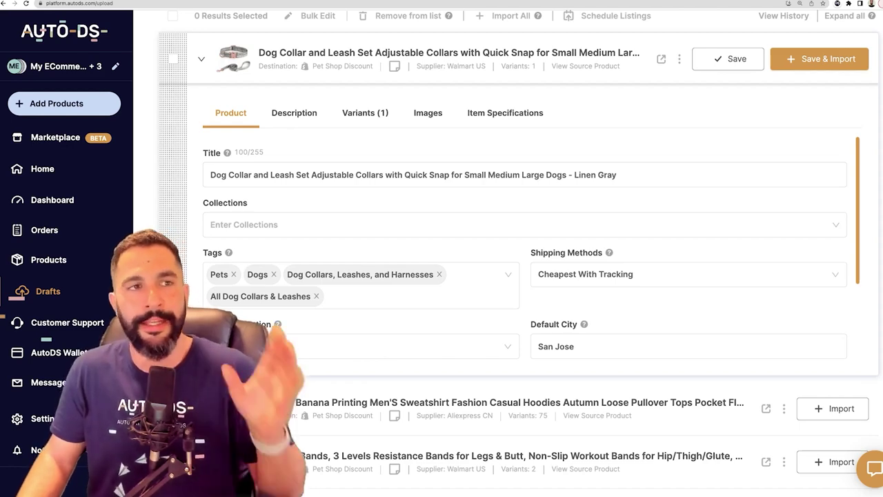
Step: Expand the Men USB Infrared 17 Heating Areas Vest Jacket draft and copy its full title
scroll(518, 253, down, 2)
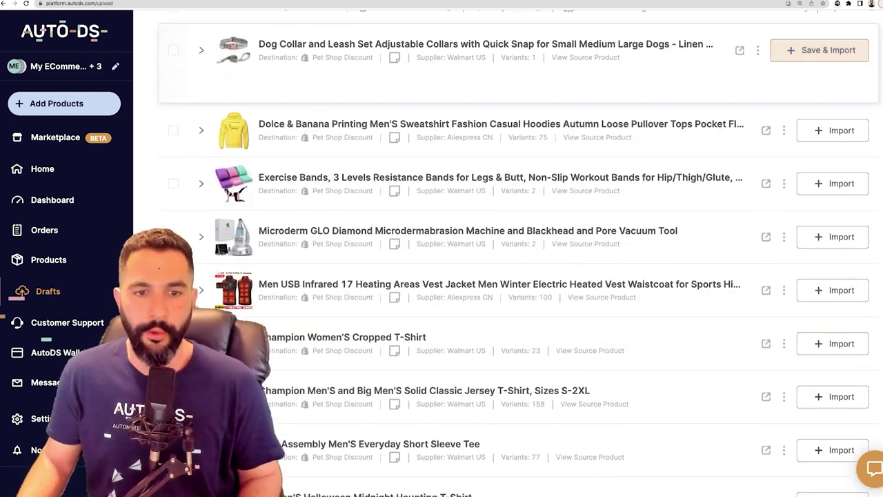
scroll(518, 172, down, 1)
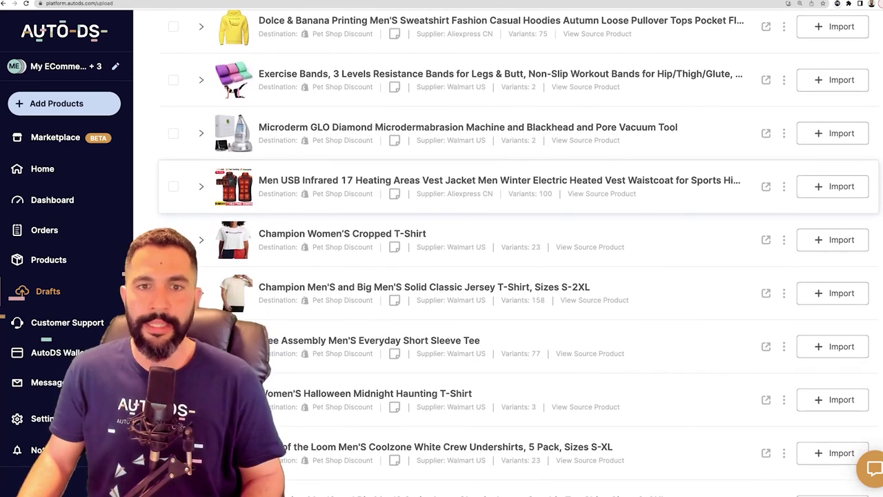
click(201, 186)
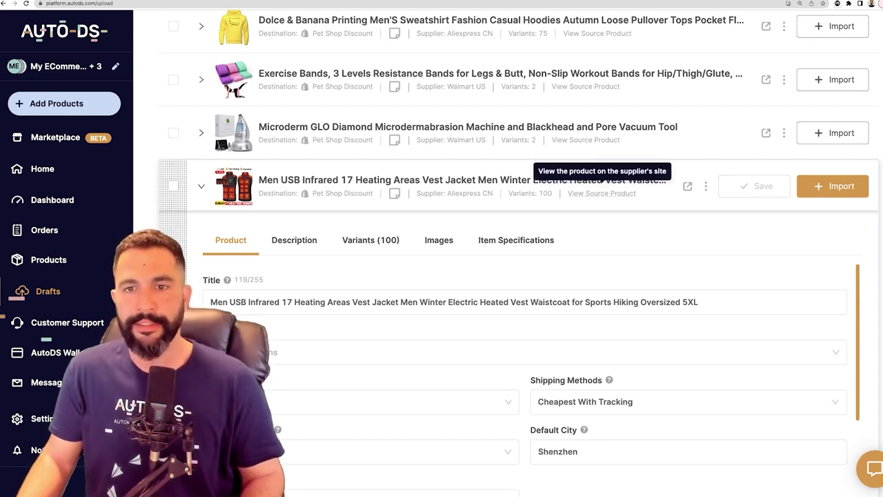
scroll(602, 195, down, 2)
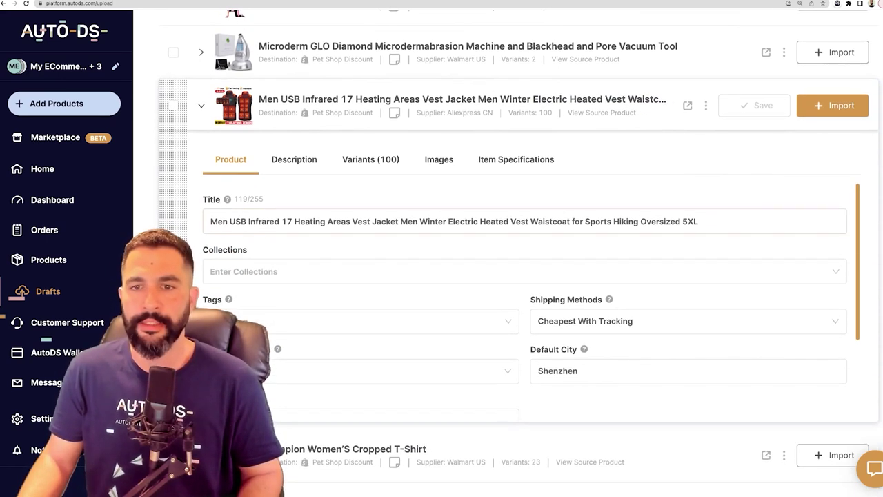
drag(700, 221, 209, 221)
key(super+c)
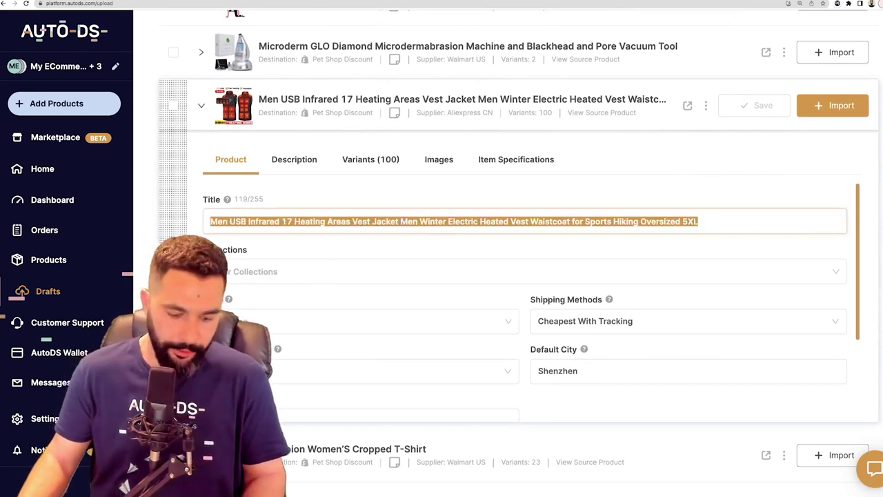
Step: Switch to ChatGPT, submit "rewrite this product title:" followed by the copied vest title, and select the rewritten title
key(ctrl+Tab)
click(284, 441)
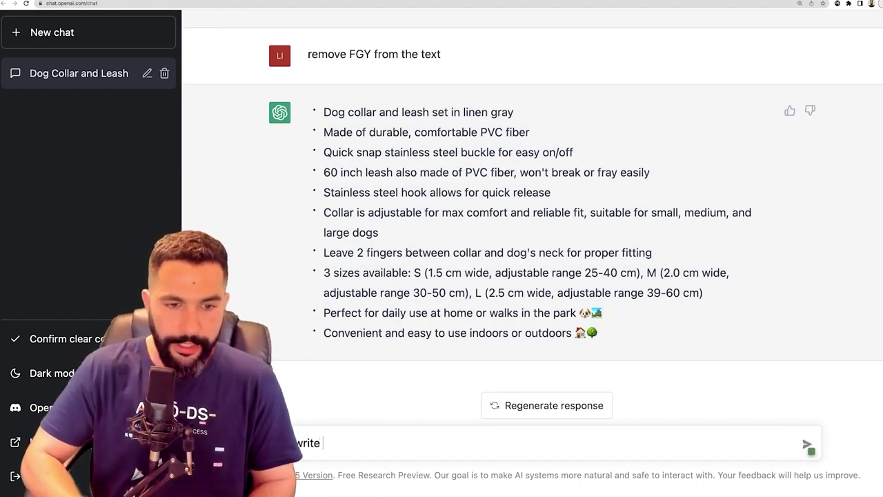
text(rodux)
key(BackSpace)
key(BackSpace)
key(BackSpace)
key(BackSpace)
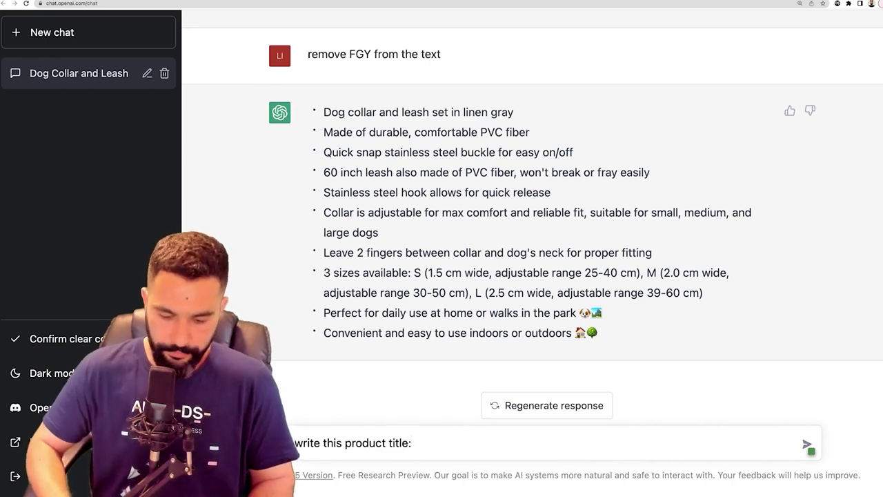
key(shift+Return)
key(super+v)
key(Return)
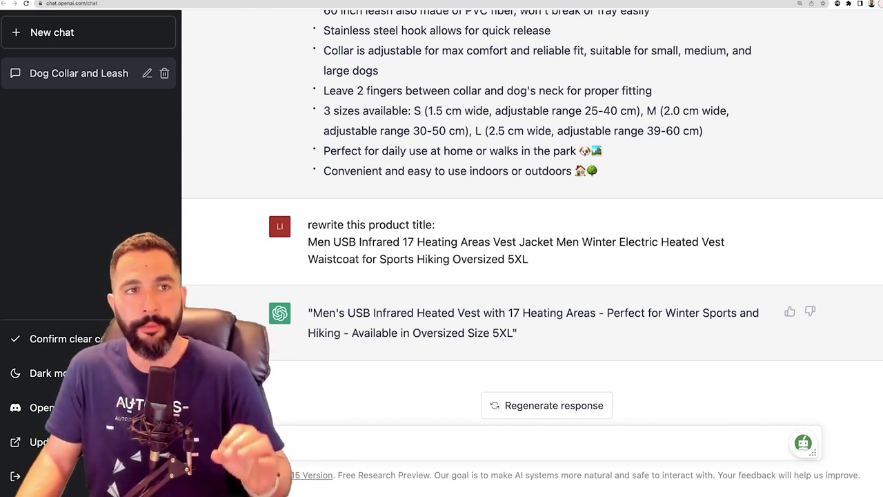
drag(512, 333, 313, 312)
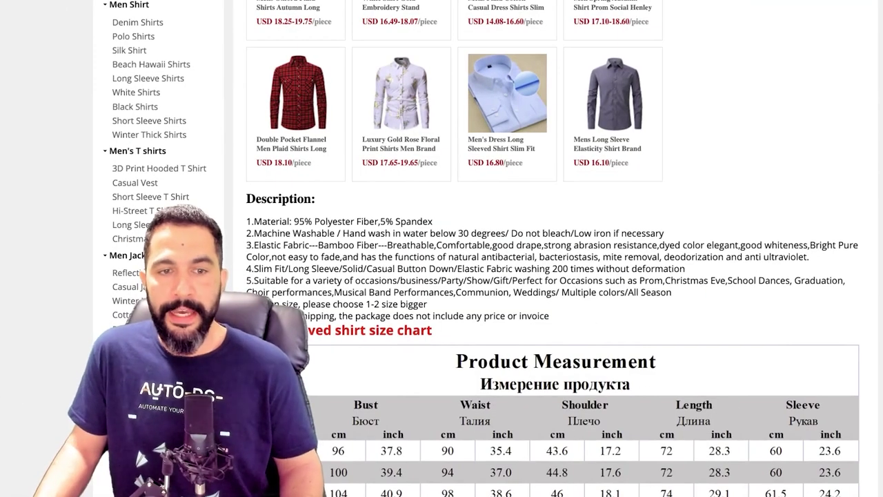
Step: On the supplier's shirt page, copy the text from the Description heading through the line about dropshipping packages
drag(246, 221, 549, 315)
click(549, 315)
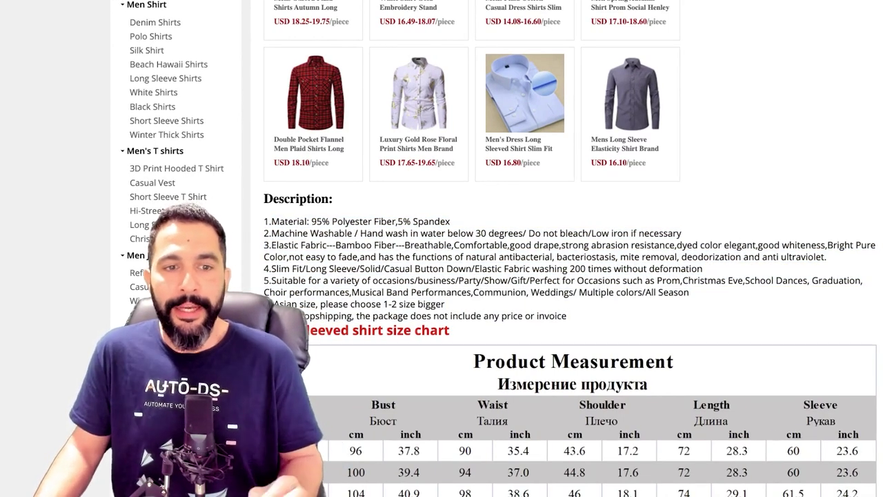
drag(263, 199, 566, 315)
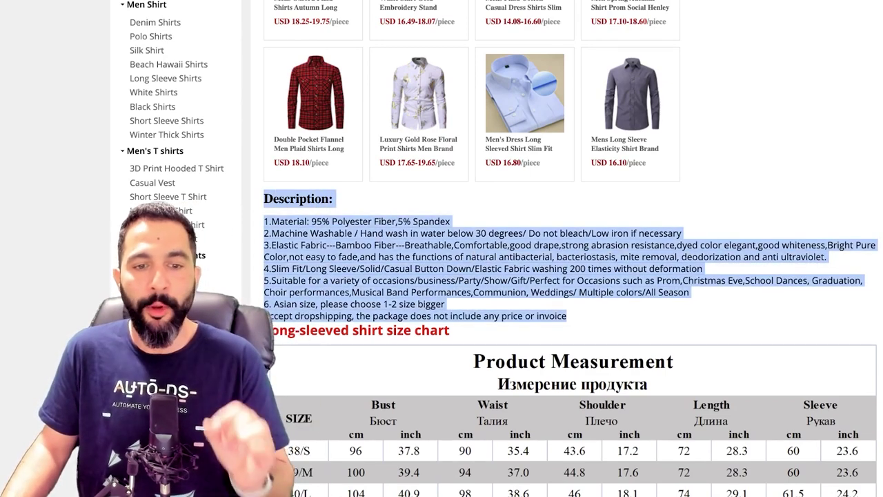
right_click(404, 244)
click(424, 267)
click(424, 267)
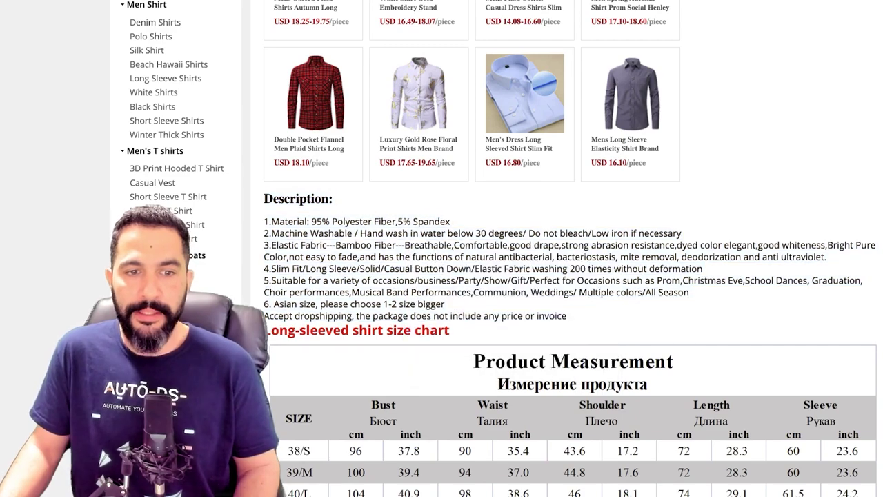
Step: Switch to ChatGPT and submit "rewrite this product description for my ecommerce store. Use bullet points and emojis:" followed by the copied shirt description
drag(272, 221, 544, 292)
click(544, 292)
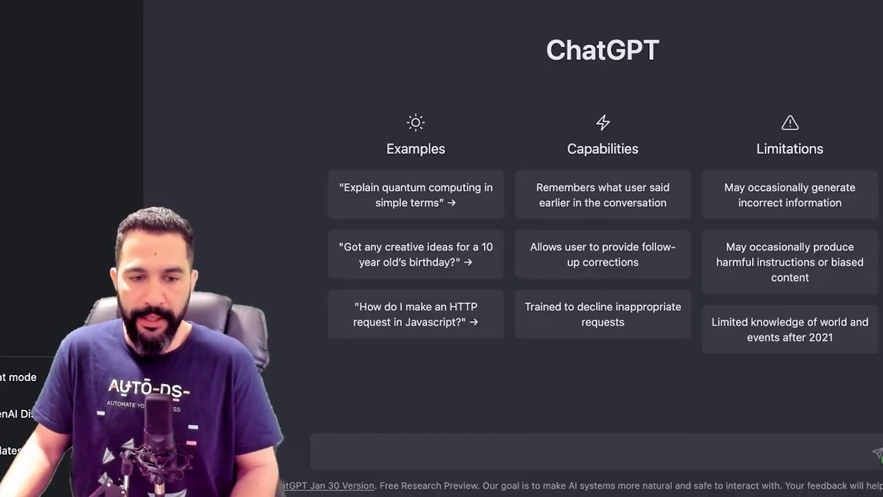
text(re)
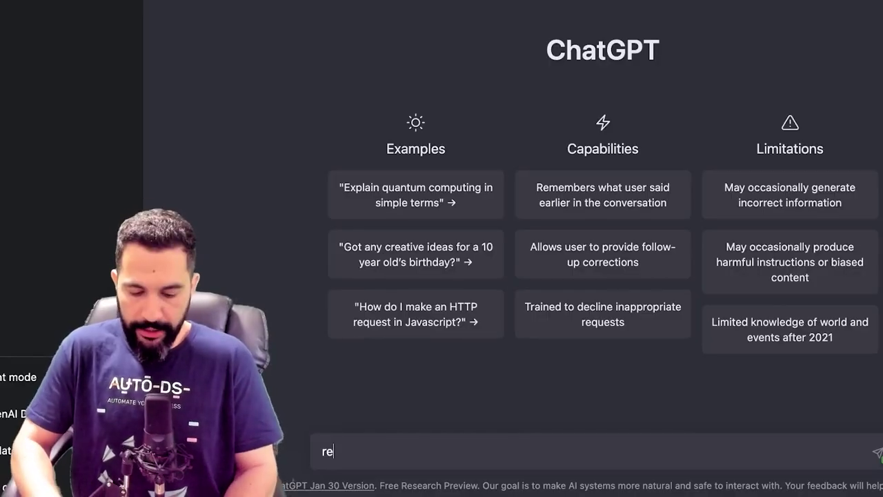
text(write thus )
text(is product)
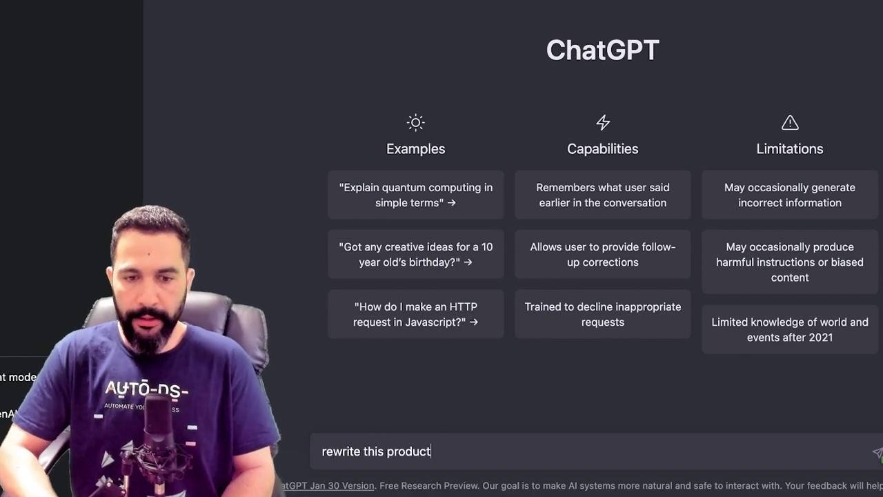
text( description for my ecomme)
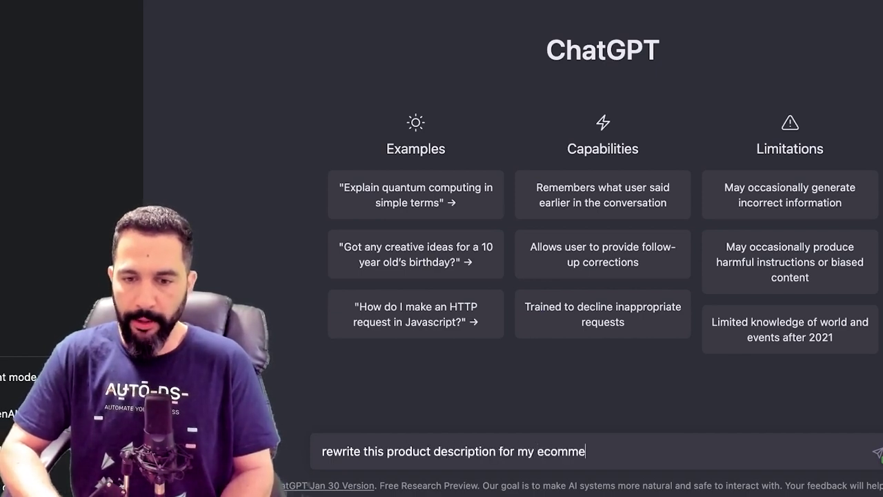
text(rce store. Use bullet points and emojis:)
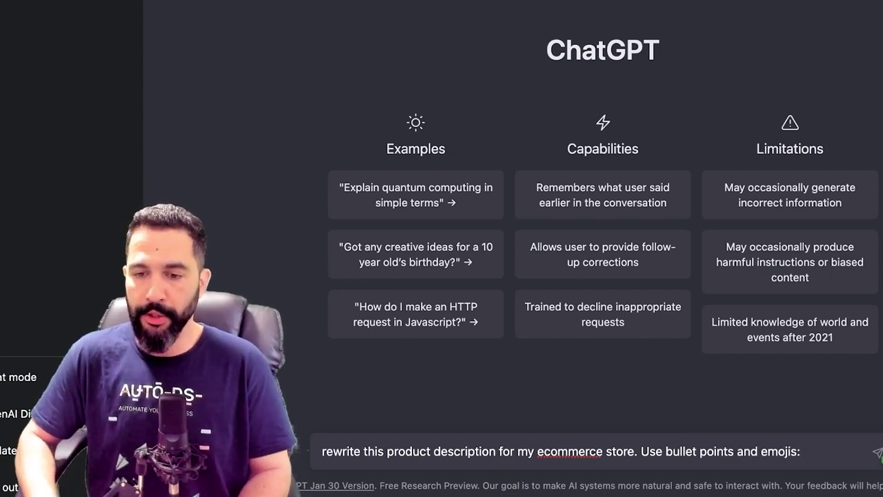
key(ctrl+v)
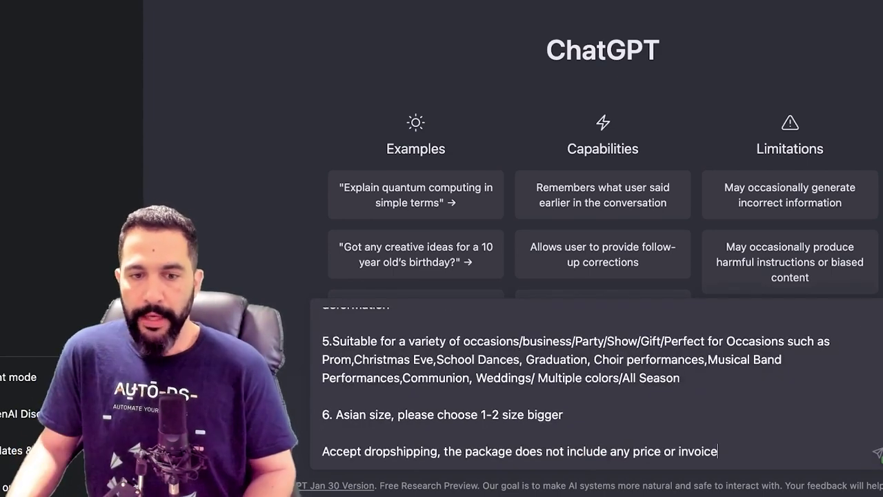
key(Return)
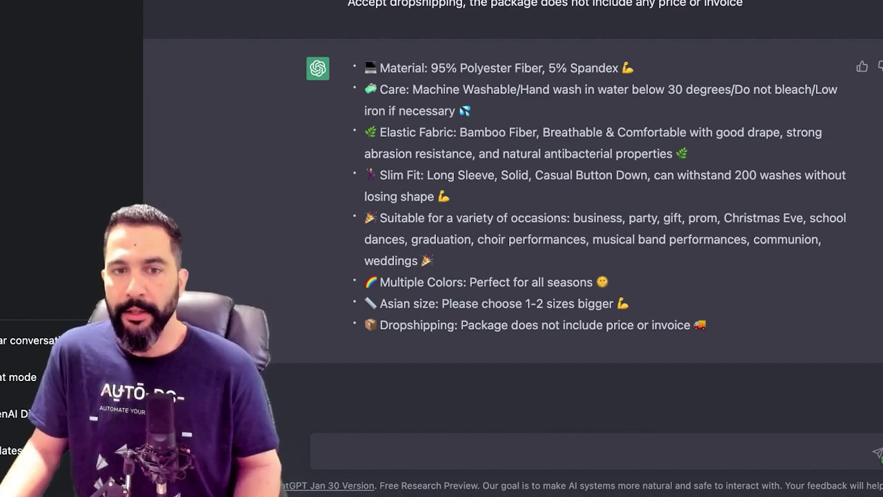
Step: Review the rewritten shirt description, highlighting the elastic fabric, care, occasions and dropshipping bullet points
drag(380, 132, 690, 153)
click(626, 152)
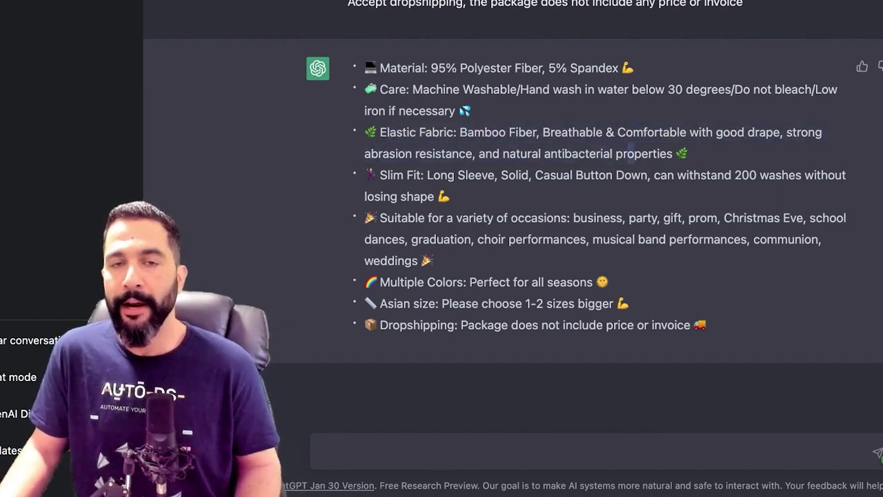
drag(380, 89, 472, 111)
click(467, 110)
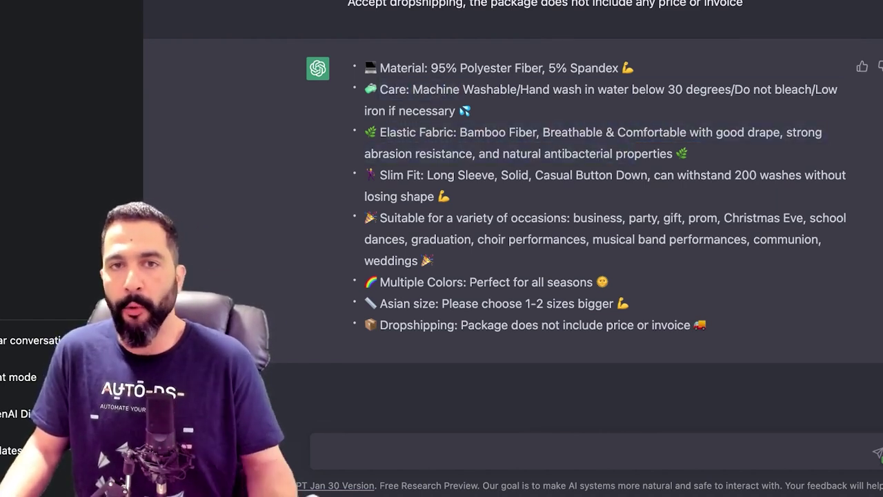
drag(380, 218, 574, 239)
click(574, 239)
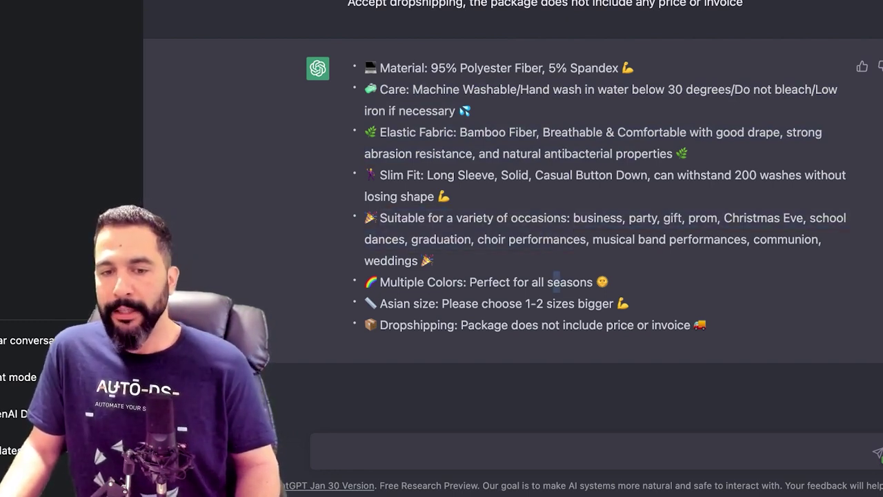
drag(707, 324, 364, 324)
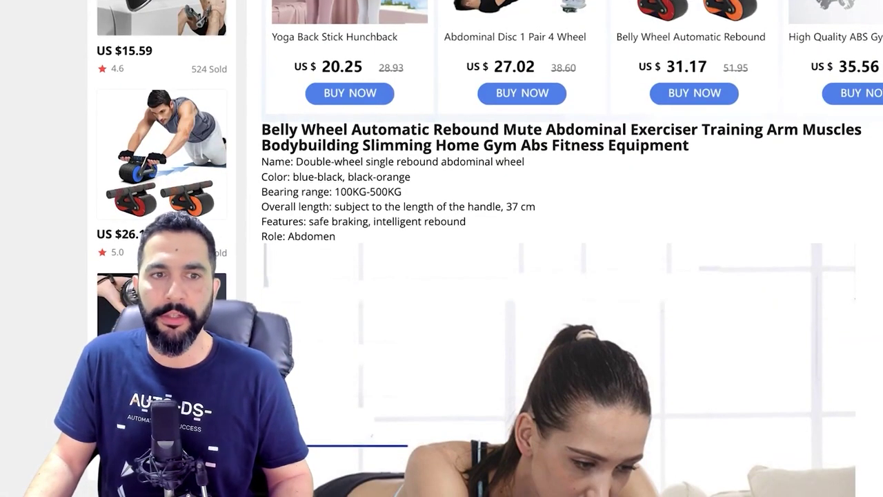
Step: On the supplier's belly wheel page, copy the text from the bold product heading through the Role line
drag(261, 129, 614, 129)
click(614, 129)
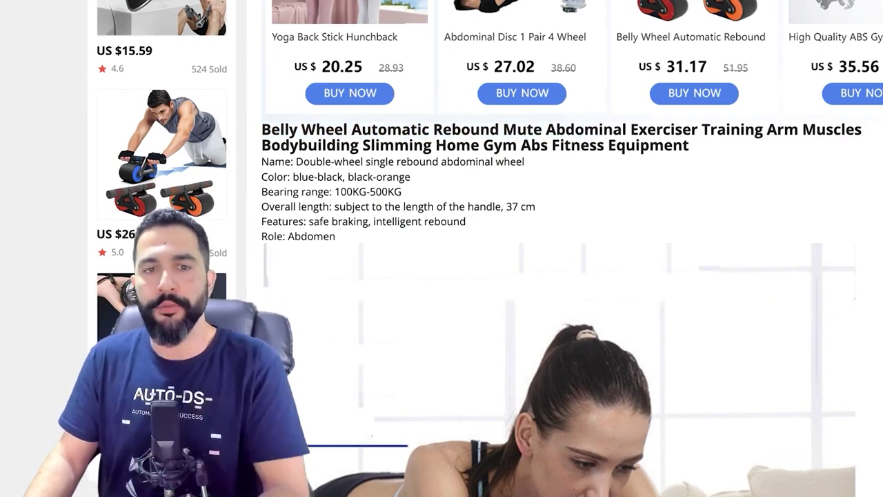
drag(261, 161, 269, 162)
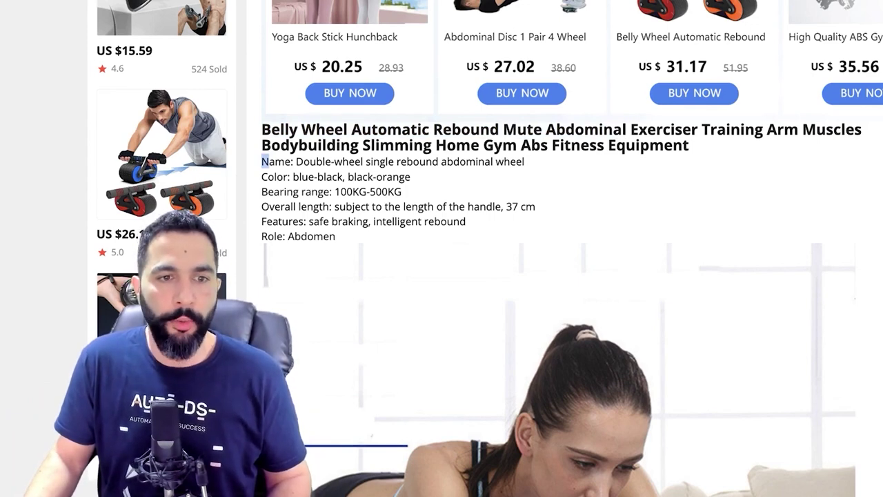
drag(275, 161, 262, 129)
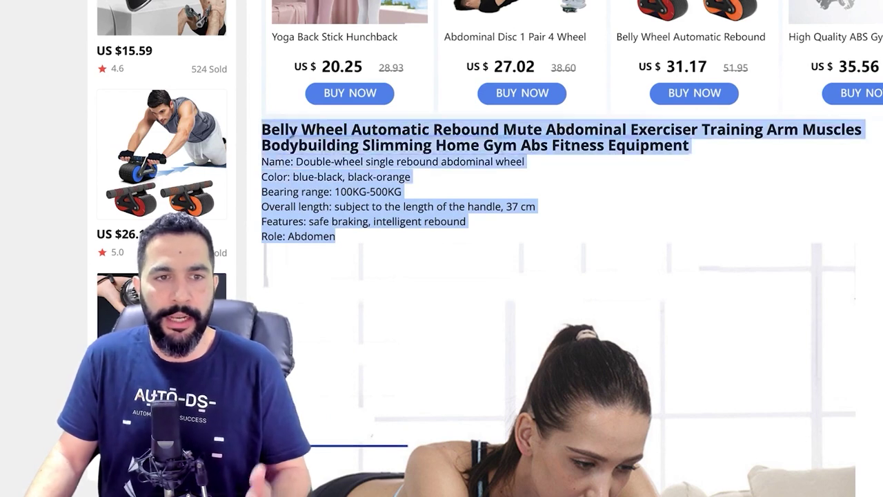
right_click(292, 138)
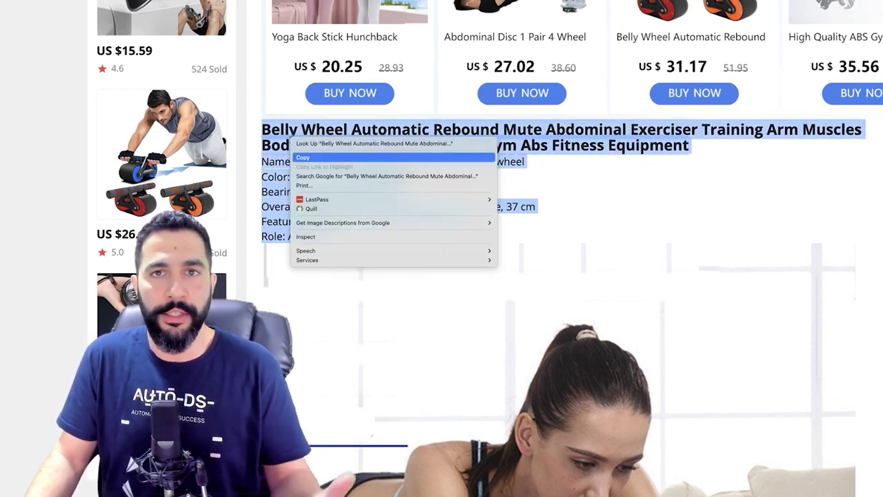
click(304, 157)
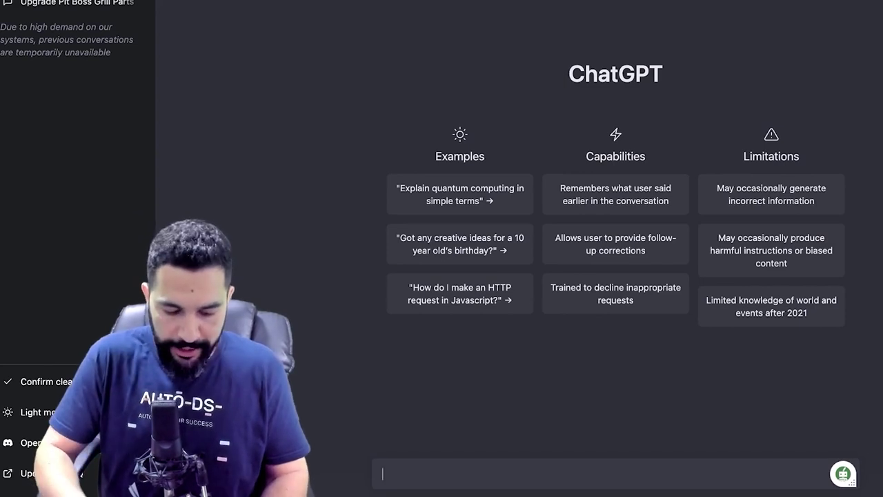
Step: Switch to ChatGPT and submit "rewrite this product description for my online store:" followed by the copied belly wheel text on a new line
text(re)
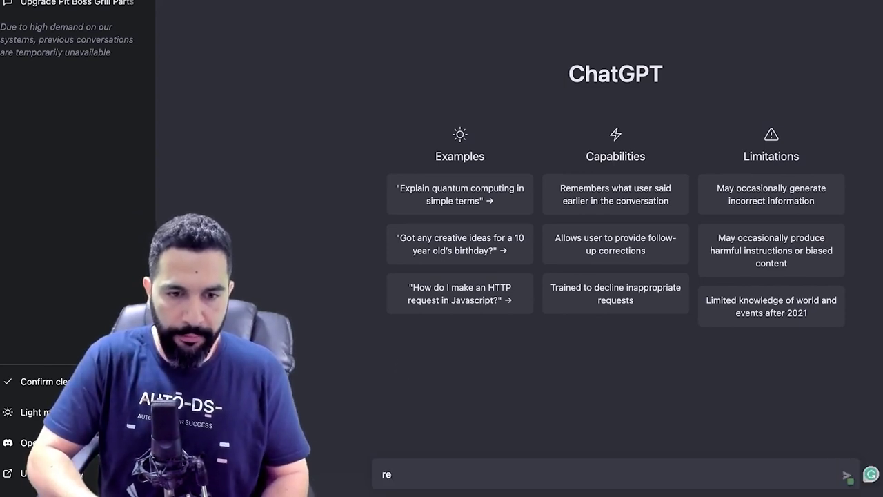
text(write this produc)
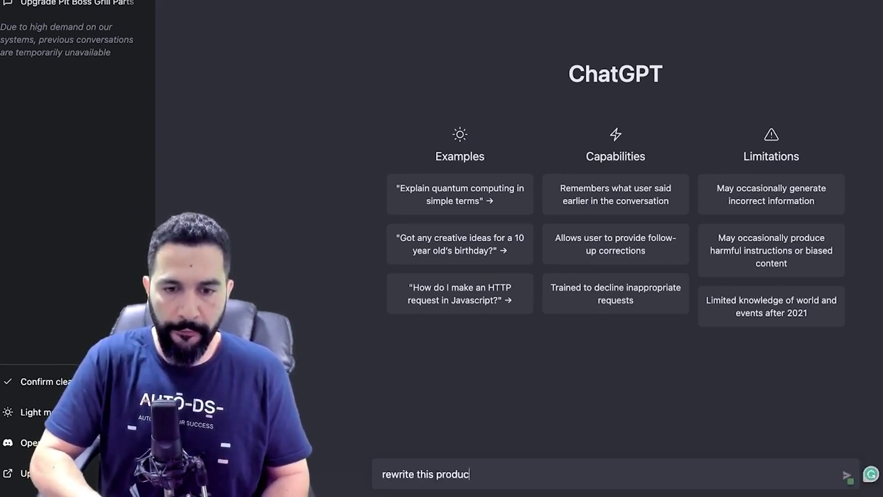
text(t description for my we)
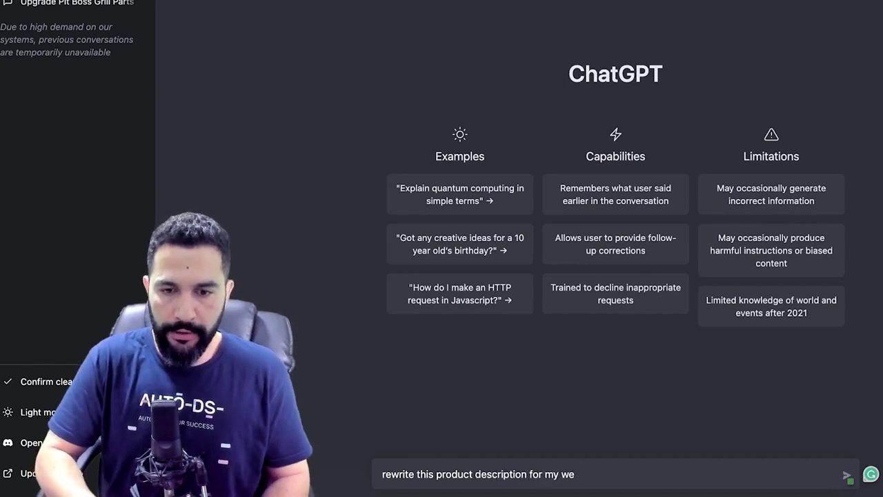
text(bsionline store:)
key(shift+Return)
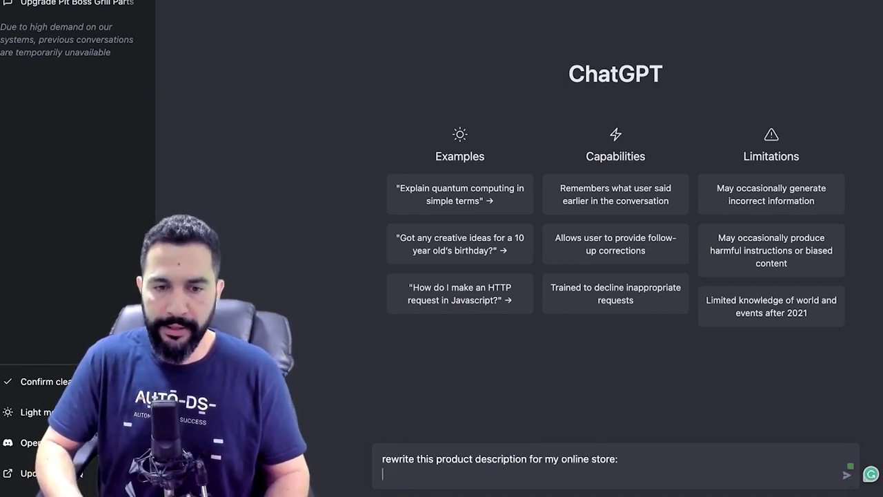
key(ctrl+v)
key(Return)
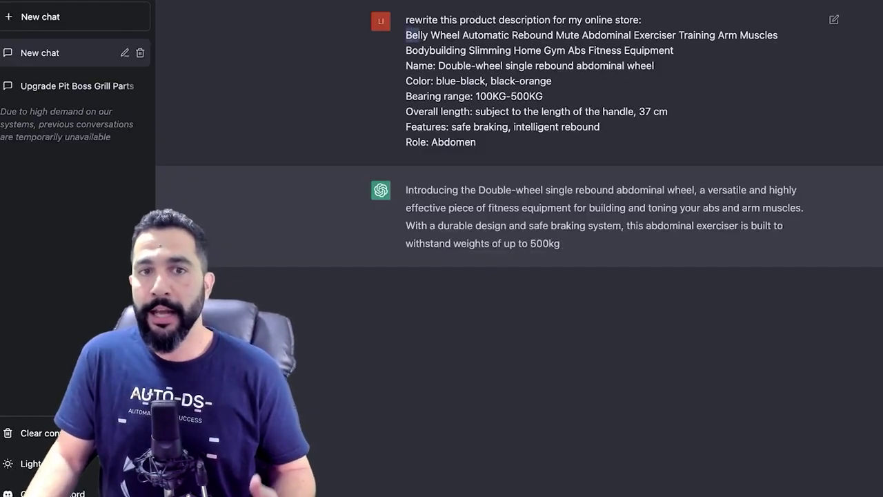
Step: Review the submitted belly wheel prompt, highlighting its product heading, its specification lines and the whole request
drag(418, 35, 530, 127)
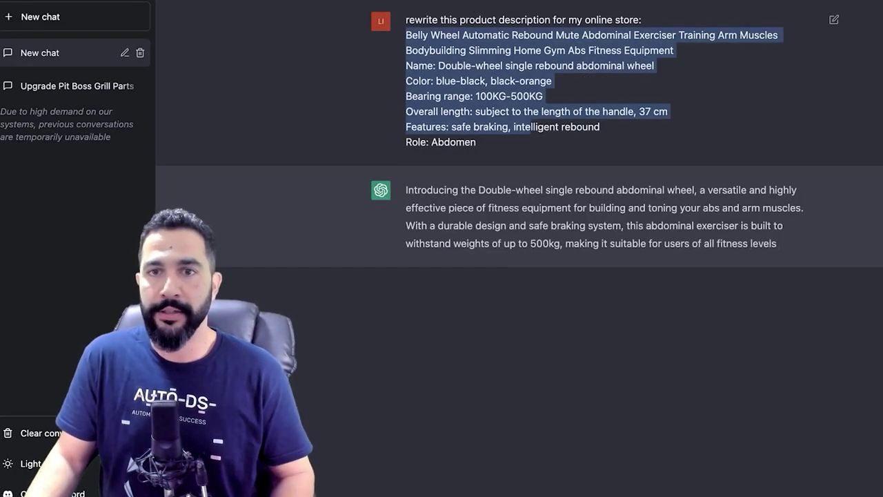
drag(486, 96, 491, 80)
drag(407, 35, 673, 50)
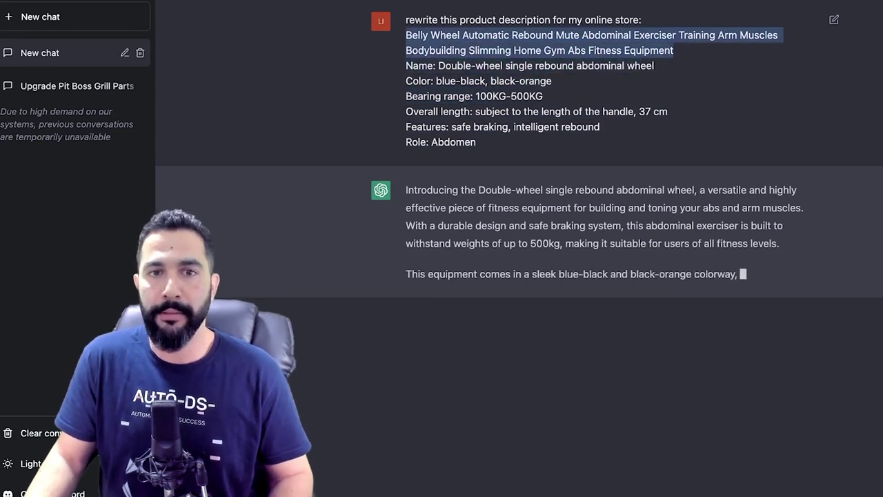
drag(406, 65, 476, 142)
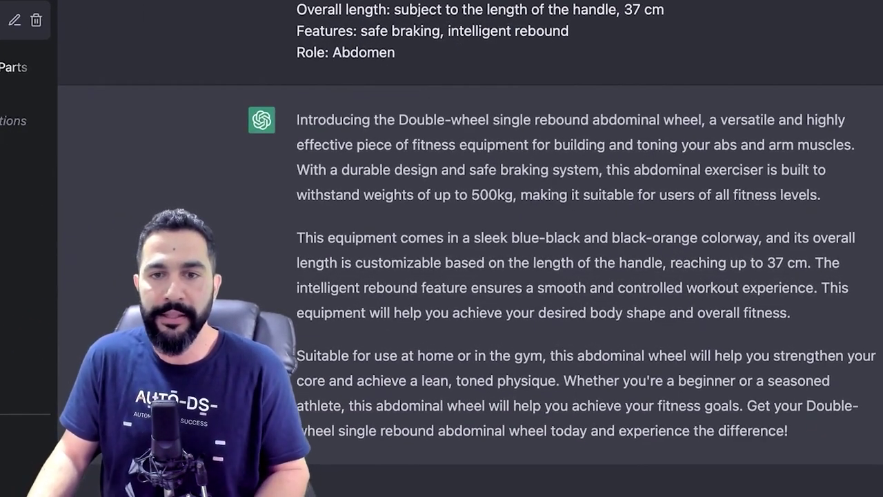
scroll(541, 132, up, 2)
scroll(542, 131, up, 1)
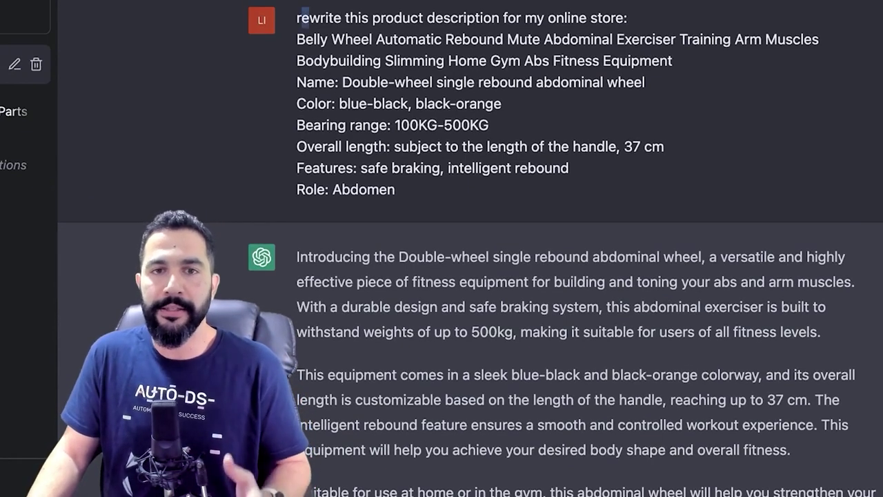
drag(298, 18, 394, 189)
click(395, 189)
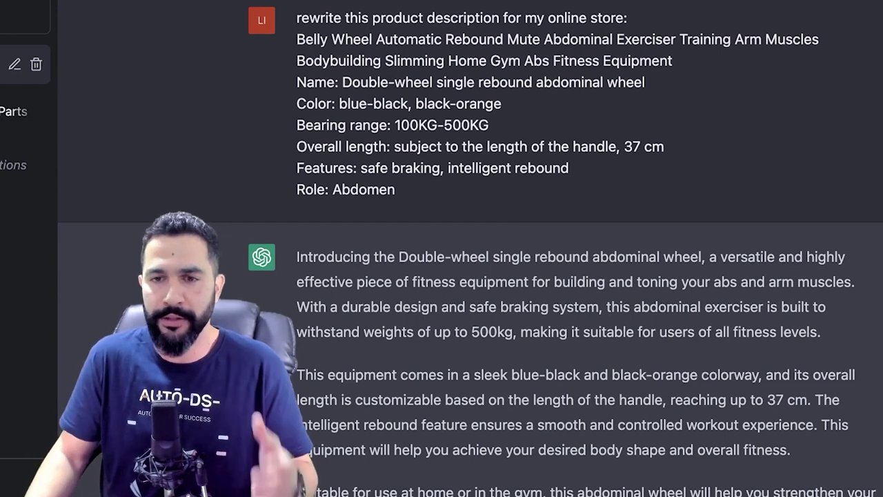
Step: Examine the rewritten belly wheel description, highlighting its second paragraph and comparing it with the supplier's original text
scroll(552, 276, down, 2)
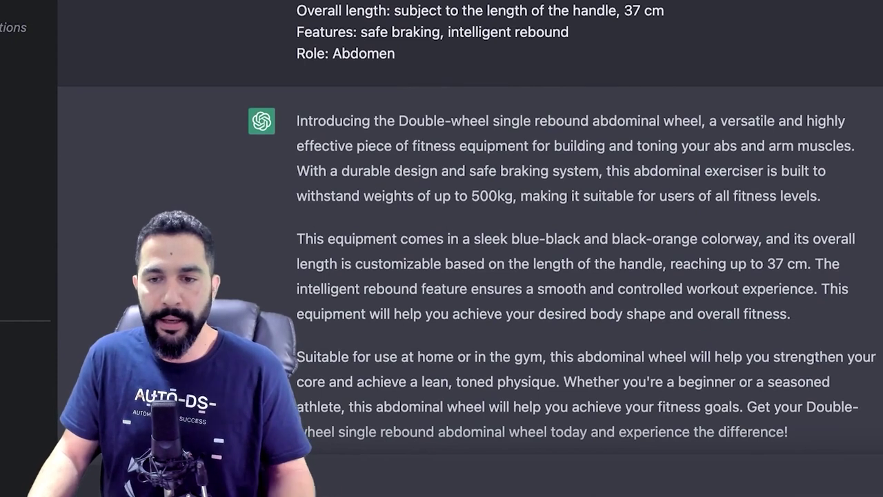
drag(414, 262, 476, 287)
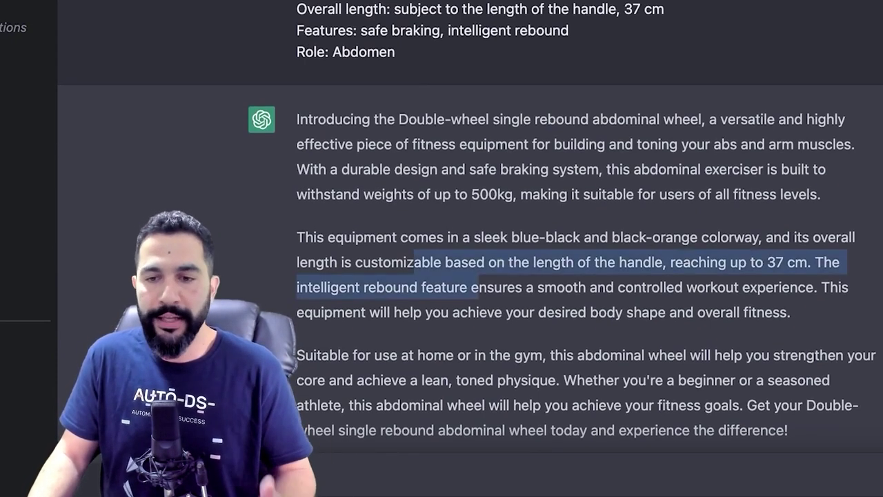
drag(478, 287, 790, 312)
click(790, 312)
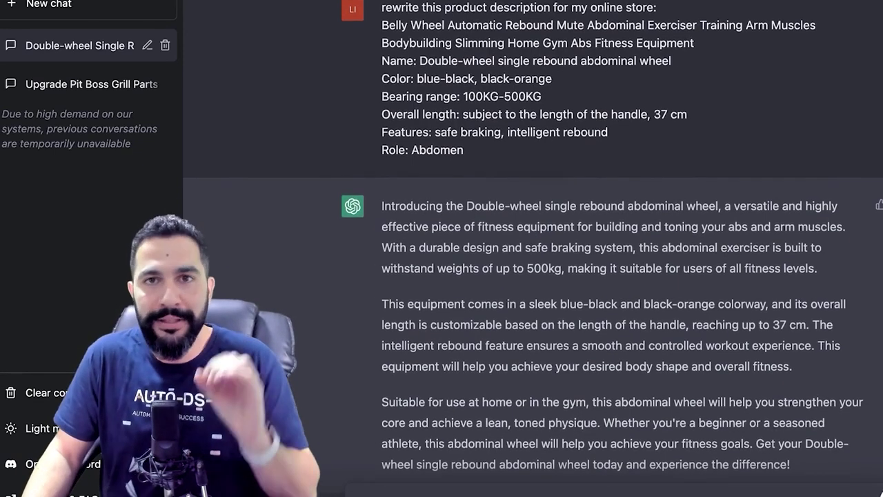
scroll(533, 248, up, 1)
drag(464, 151, 382, 24)
click(381, 24)
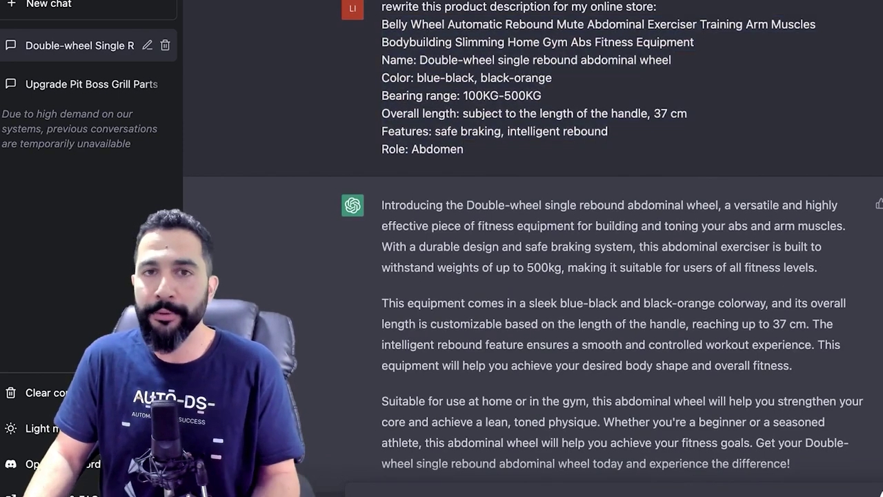
drag(792, 466, 648, 345)
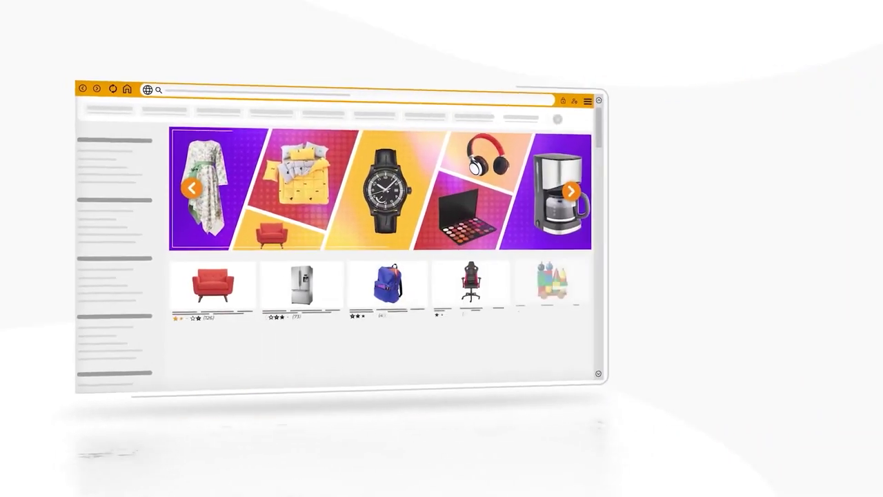